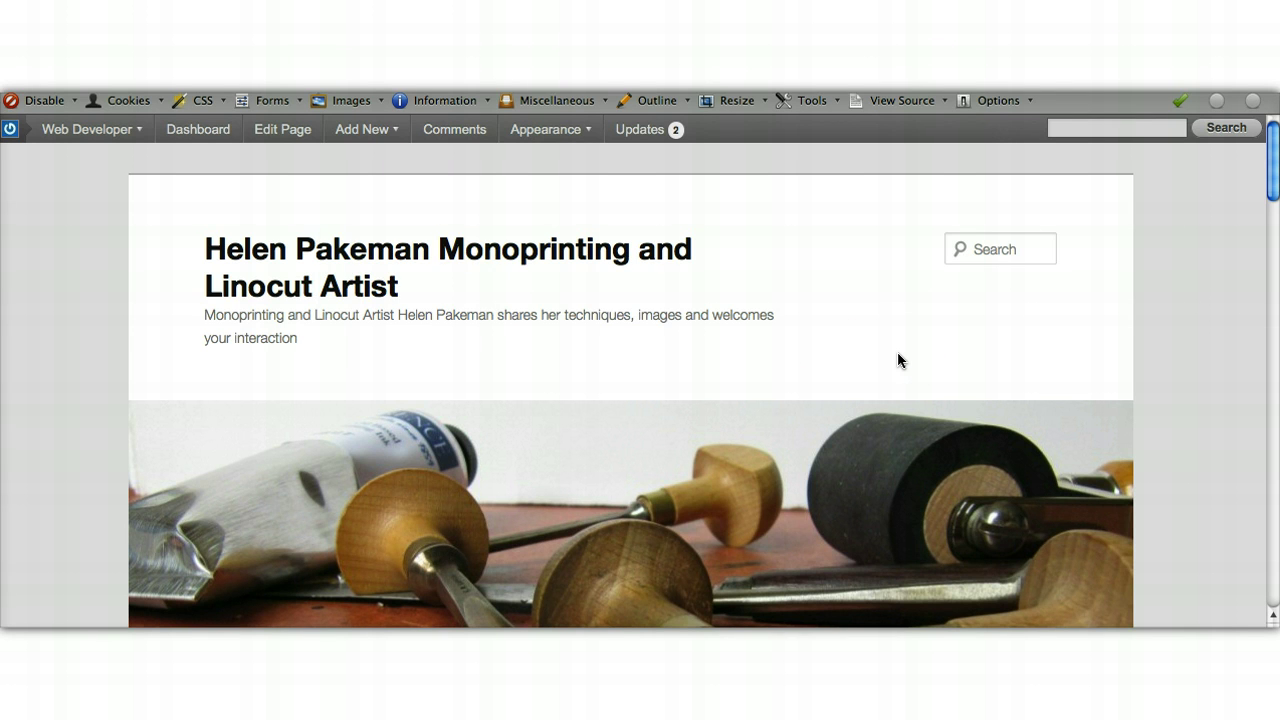
# - Scroll through the site's home page and check the January 2012 Portraits Exhibition link
pyautogui.scroll(-3, 898, 360)
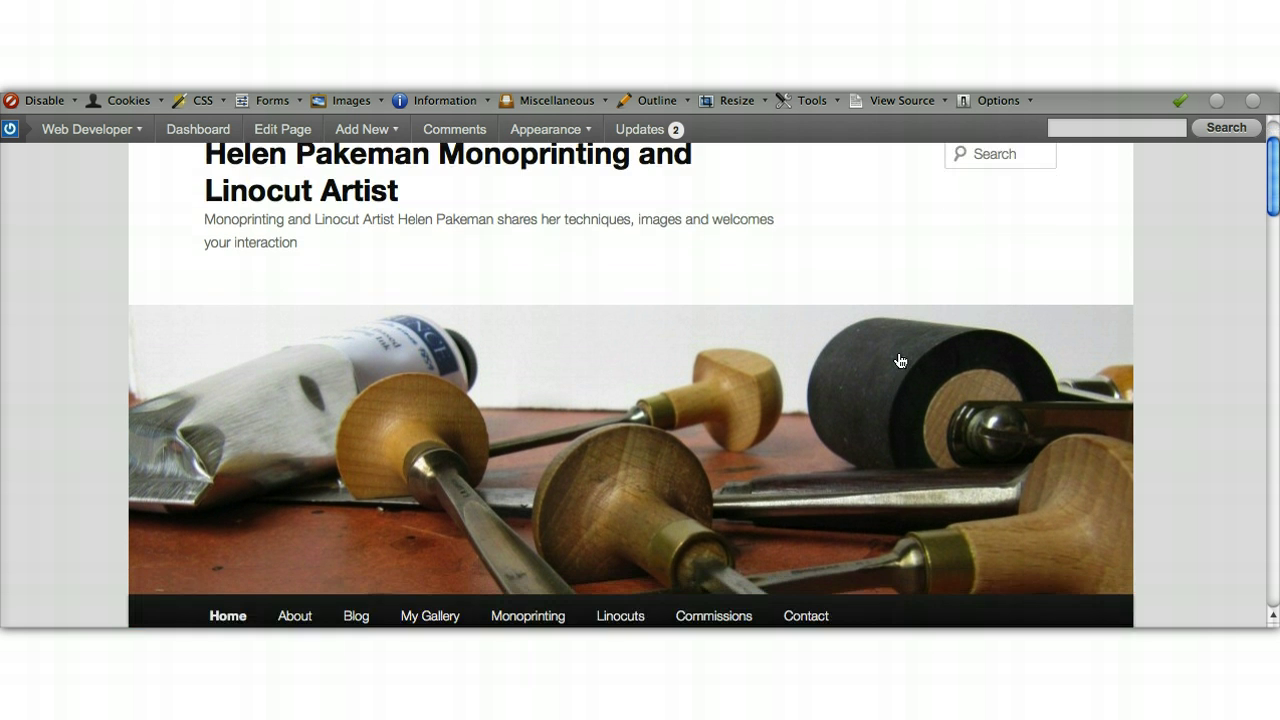
pyautogui.scroll(-2, 900, 361)
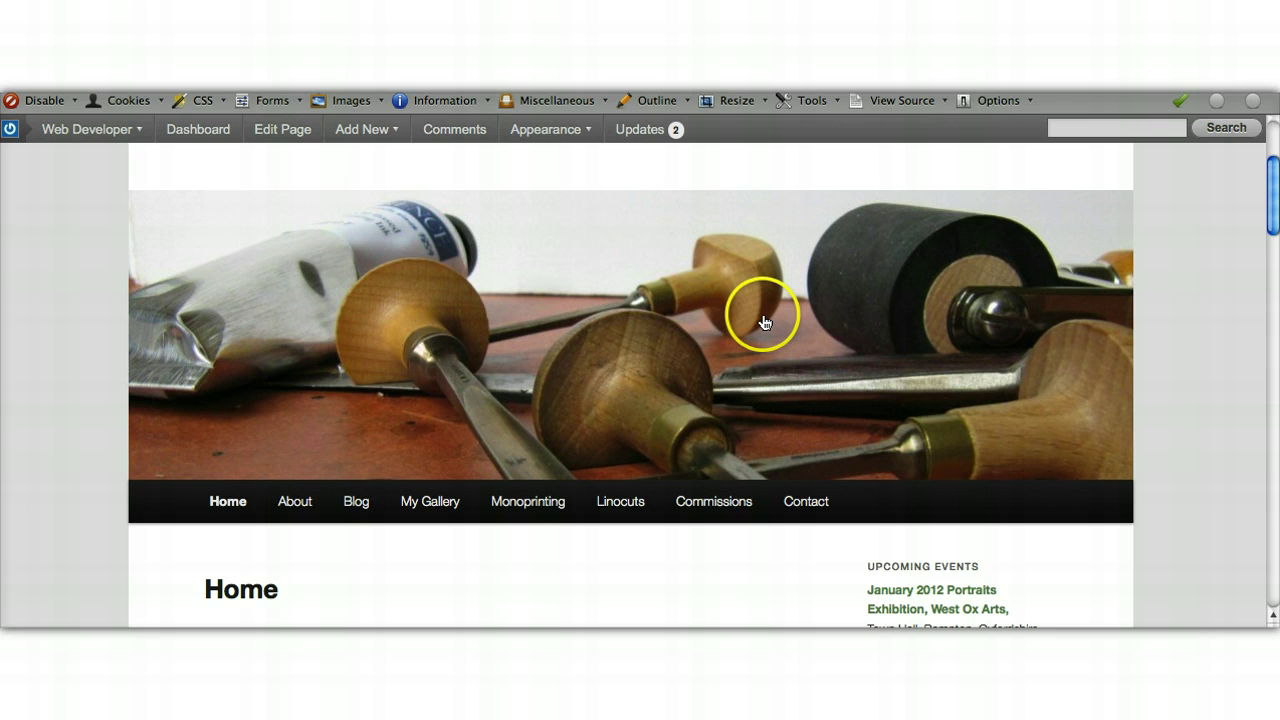
pyautogui.scroll(-4, 764, 322)
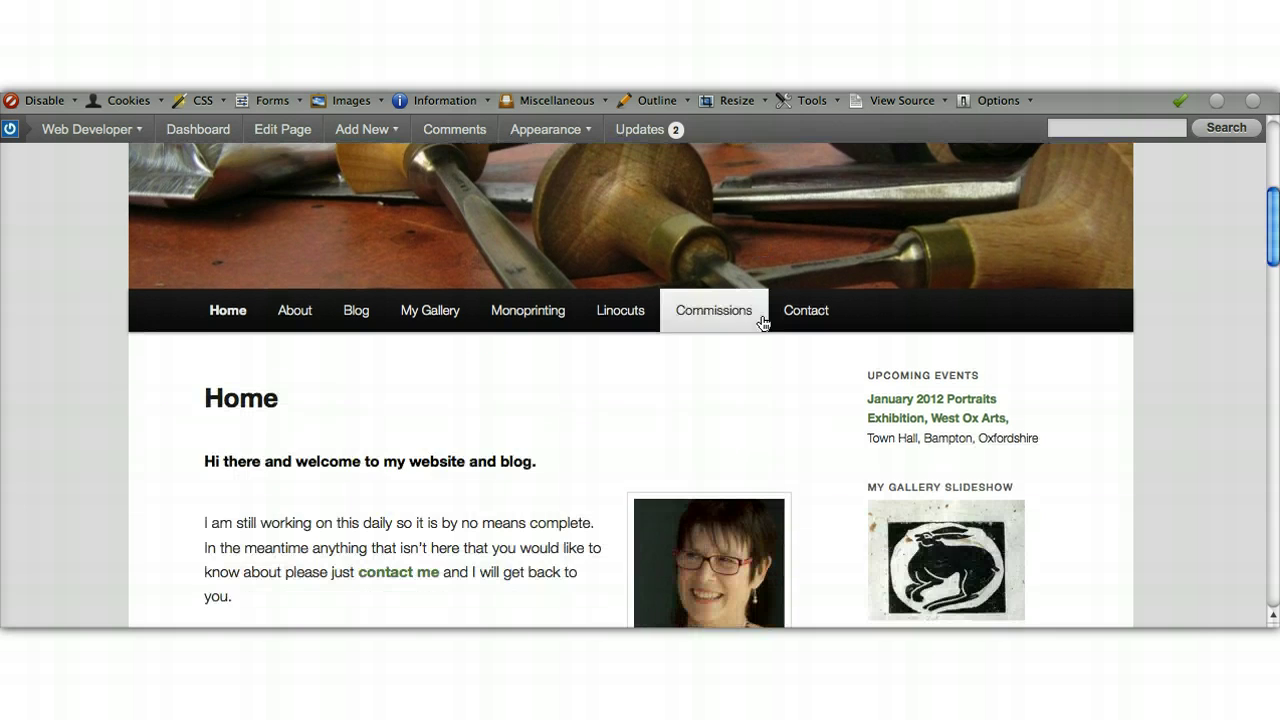
pyautogui.scroll(-1, 764, 322)
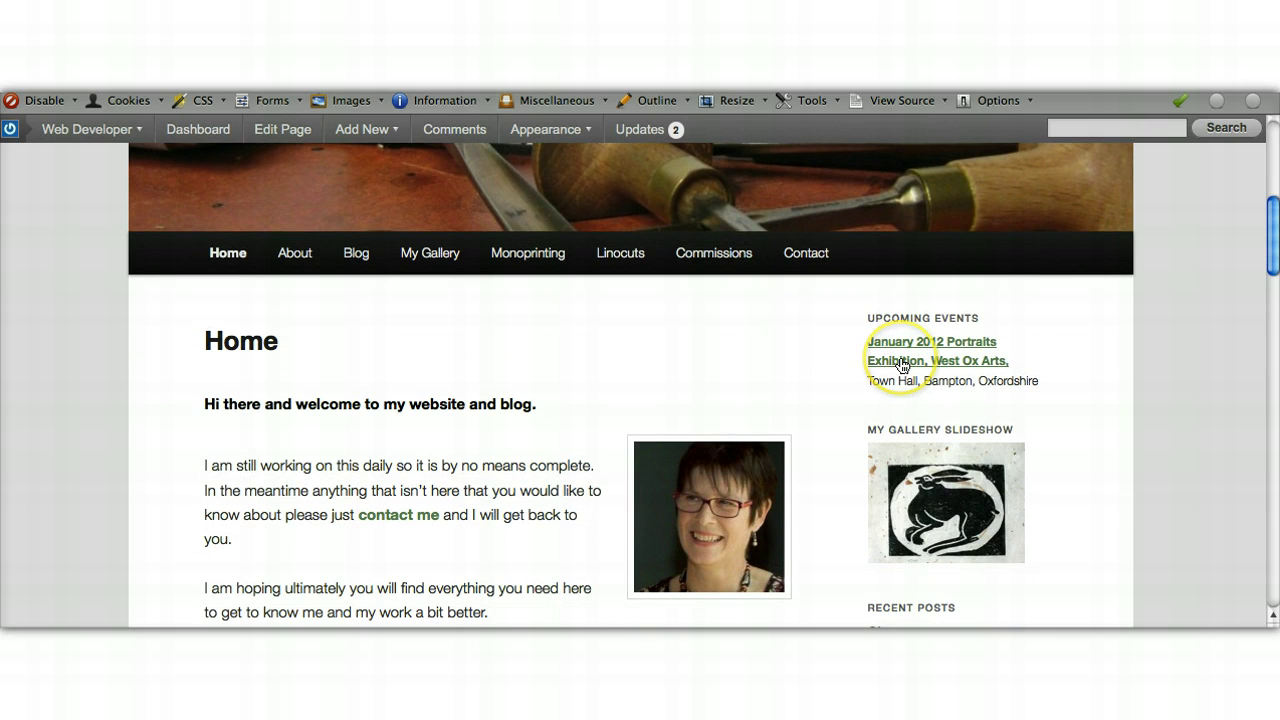
pyautogui.scroll(-4, 901, 365)
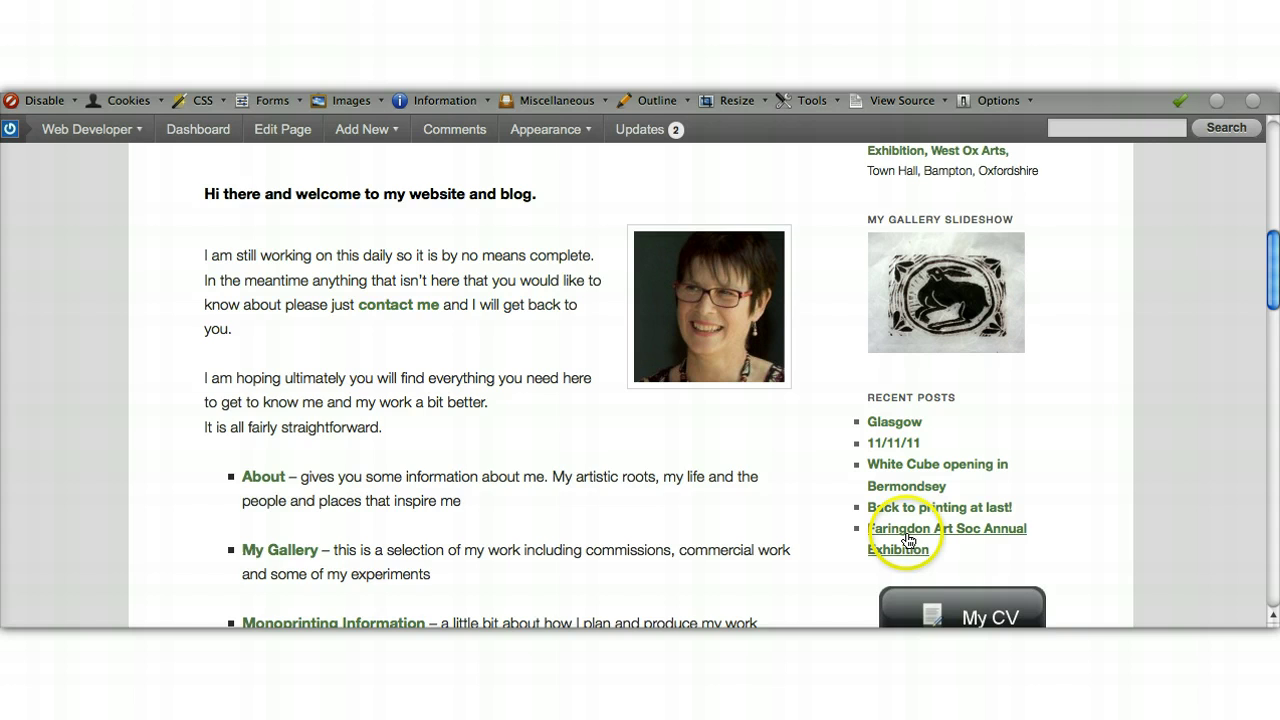
pyautogui.scroll(-1, 908, 538)
pyautogui.scroll(-1, 908, 530)
pyautogui.scroll(-1, 945, 588)
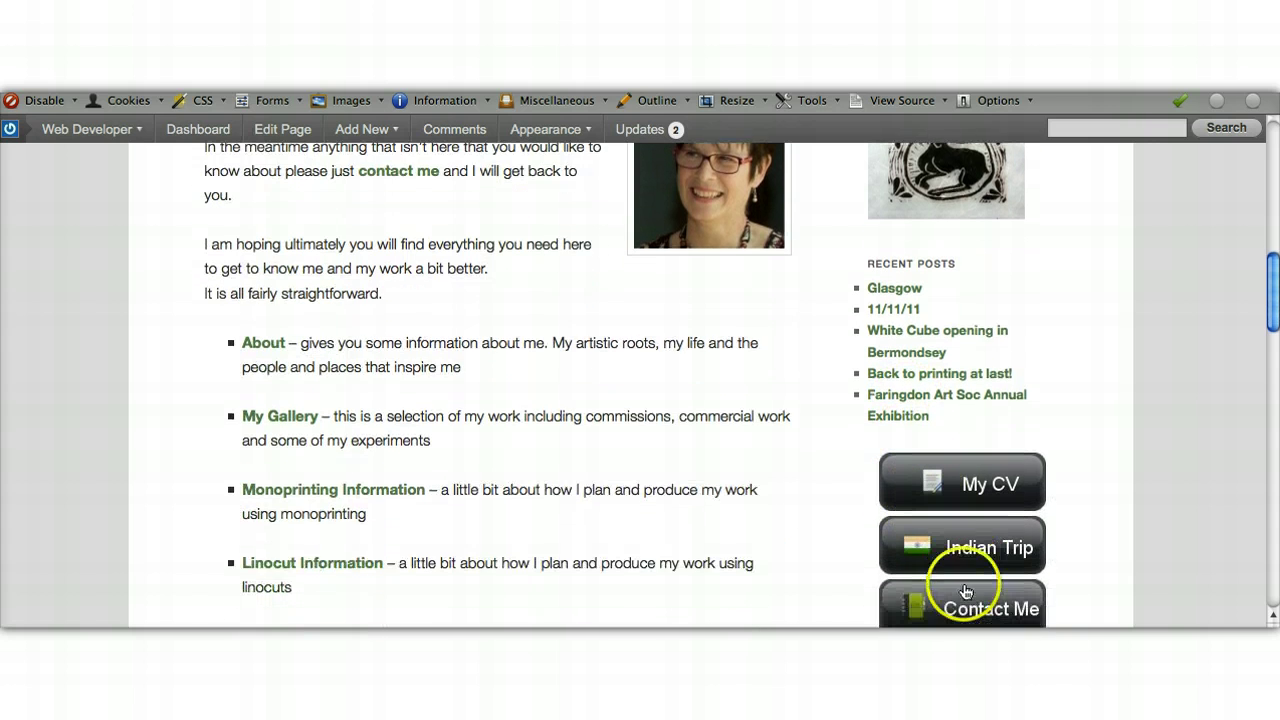
pyautogui.scroll(8, 966, 592)
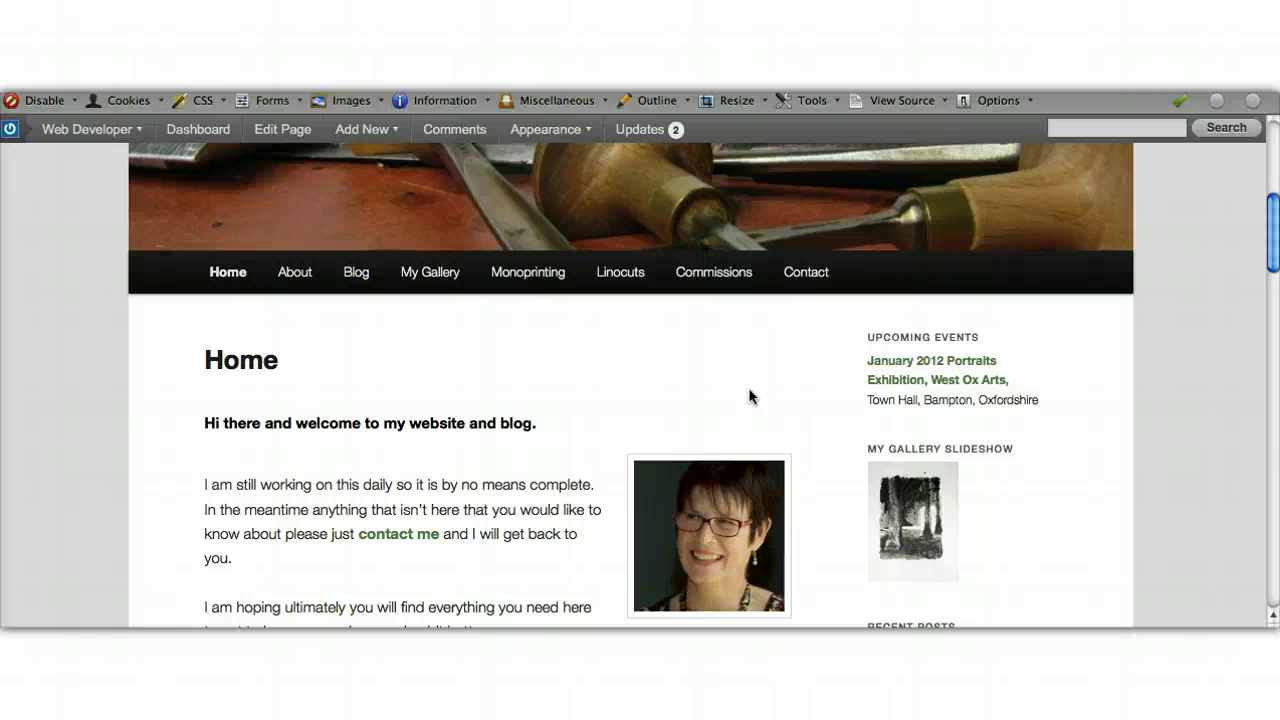
pyautogui.click(906, 385)
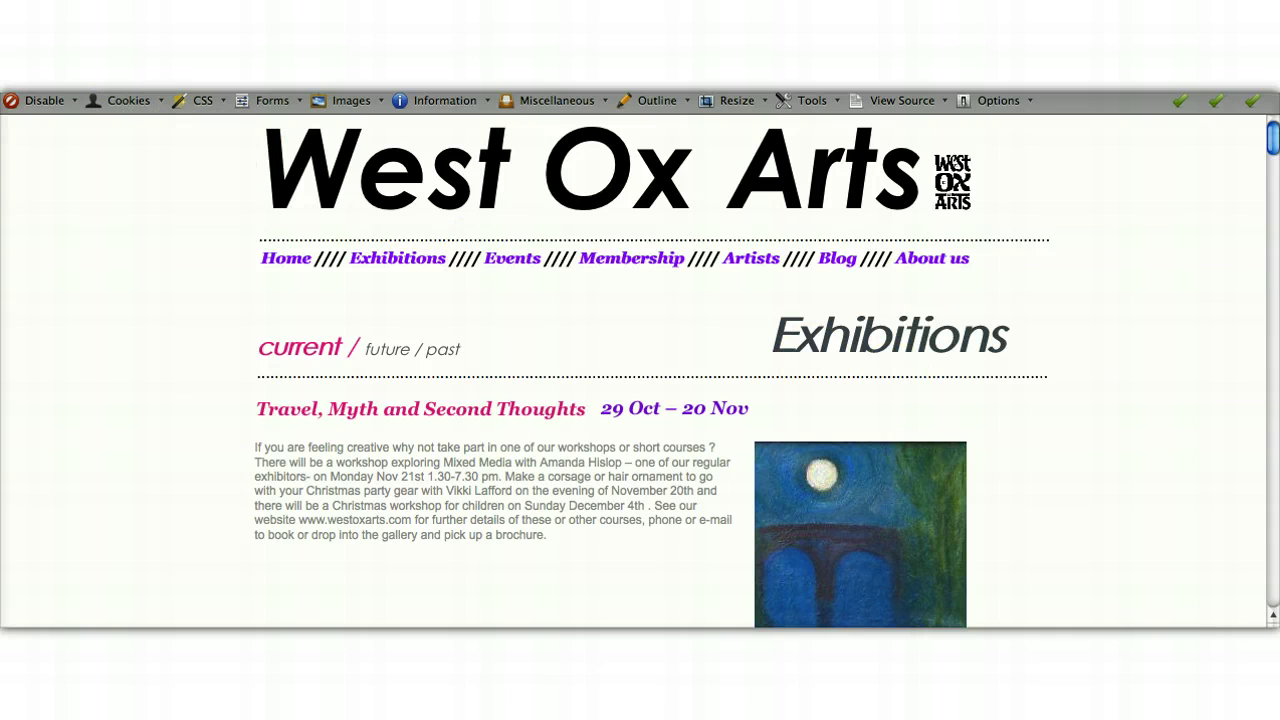
# - Return to the home page, then go to the admin Dashboard's Installed Plugins list
pyautogui.press('super+Left')
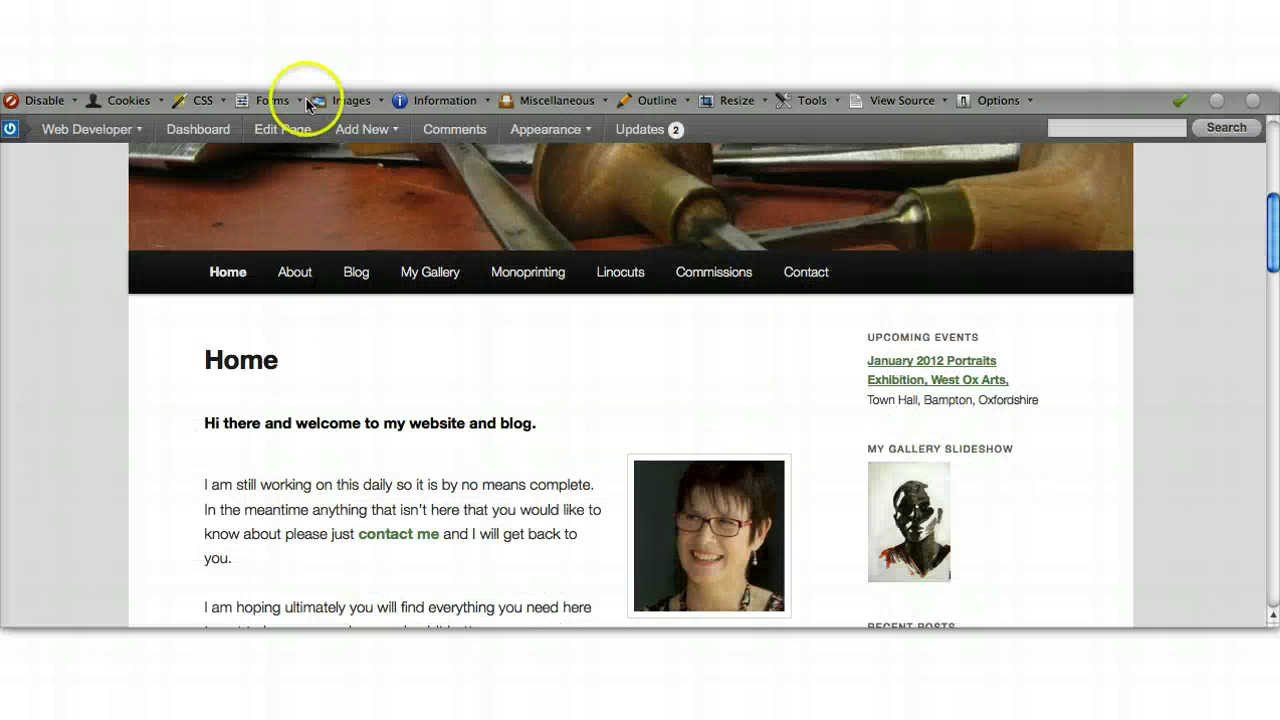
pyautogui.click(221, 132)
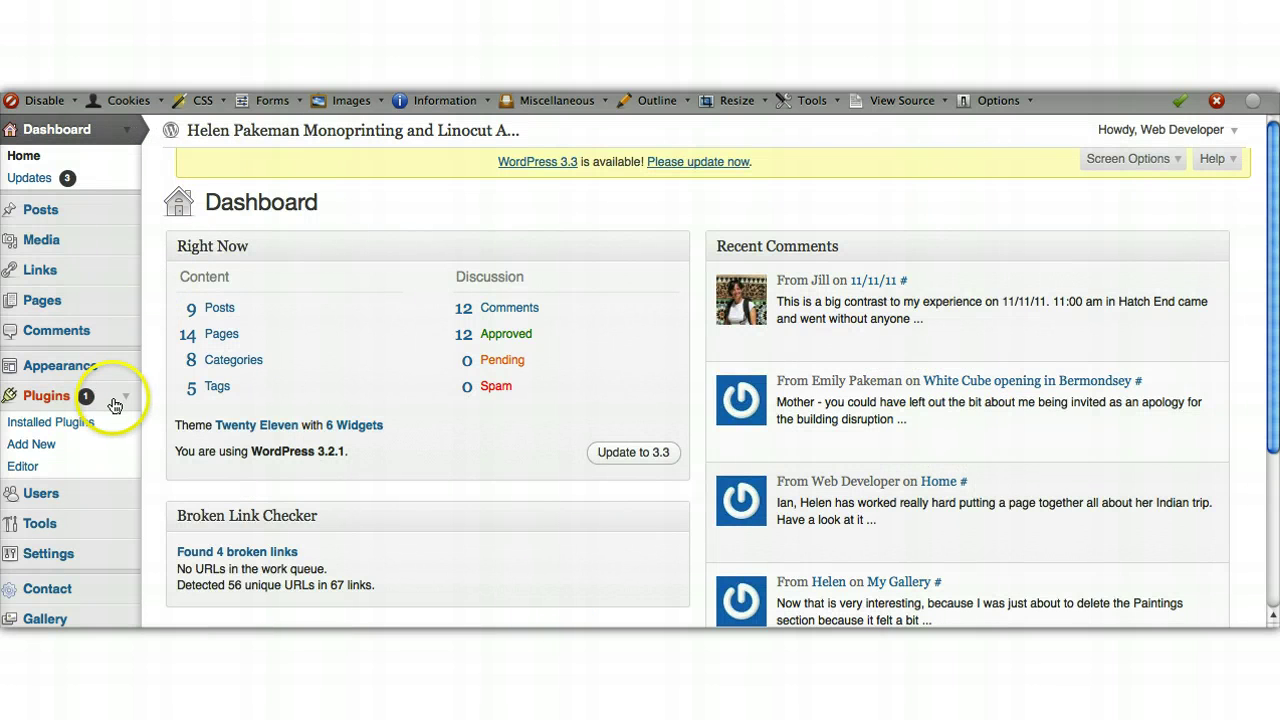
pyautogui.click(84, 424)
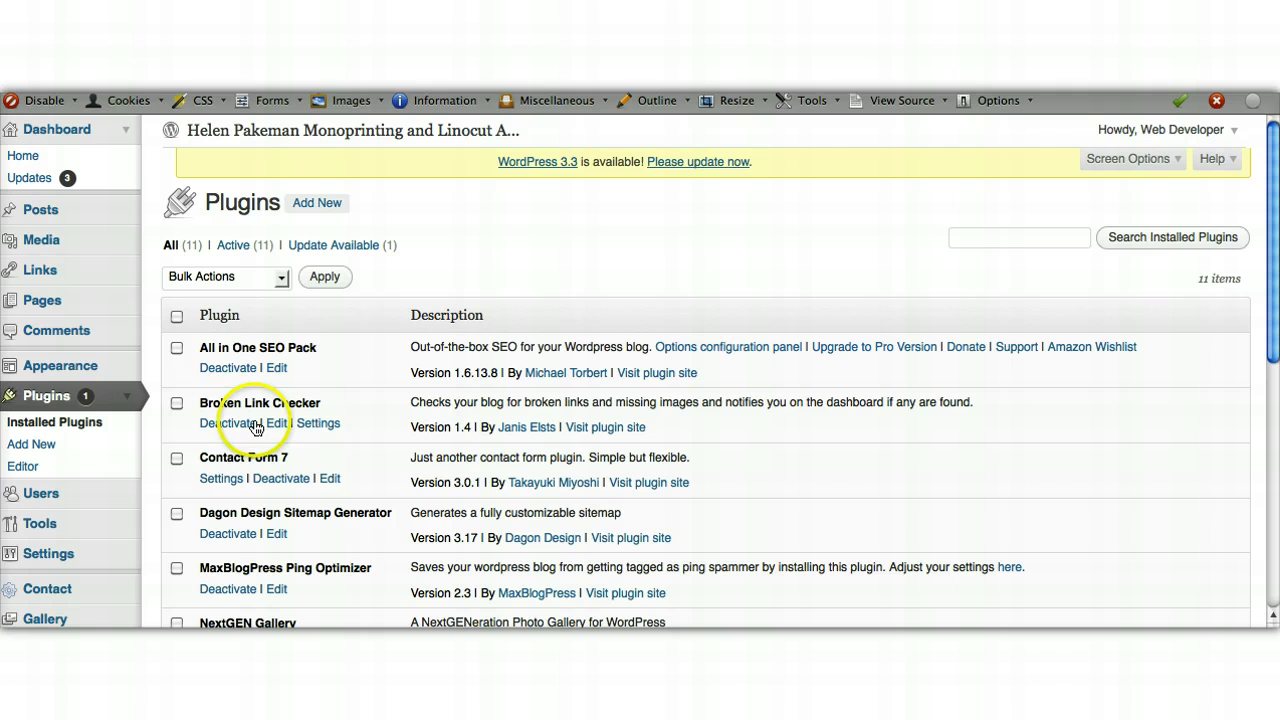
# - Check Broken Link Checker's settings and the Tools > Broken Links entry, then return to the Dashboard
pyautogui.click(307, 425)
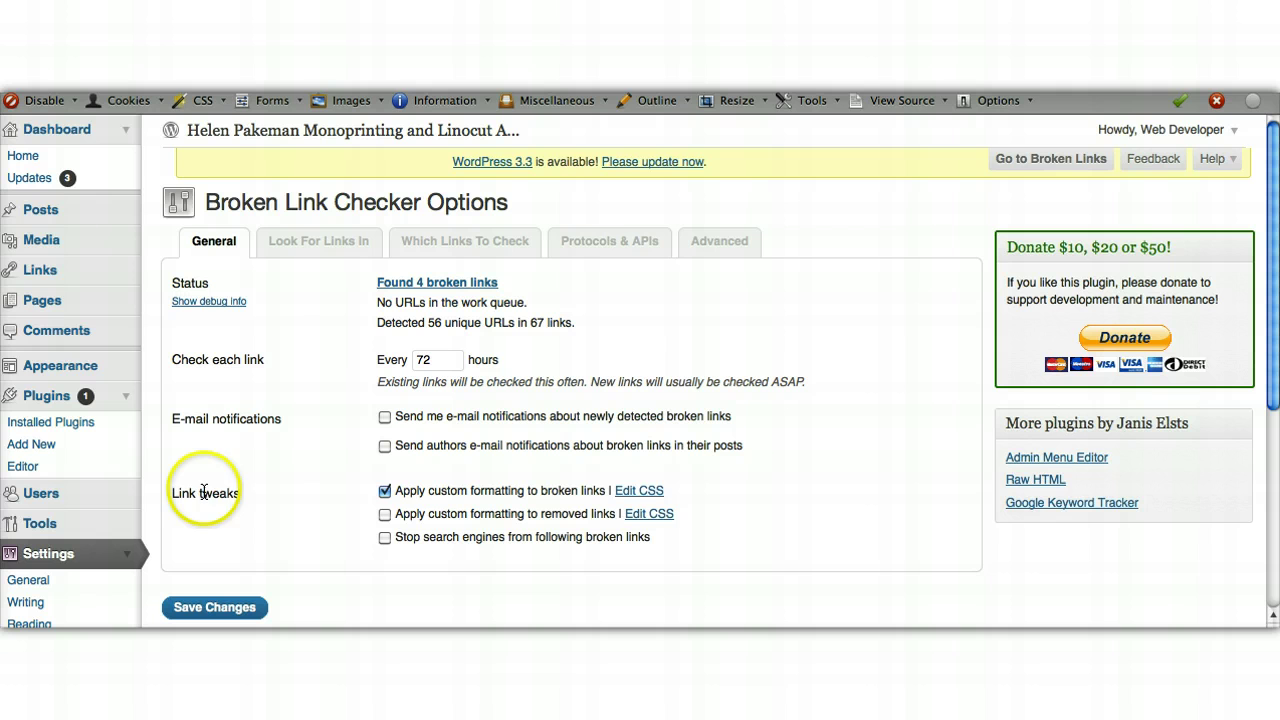
pyautogui.click(127, 529)
pyautogui.scroll(-1, 100, 550)
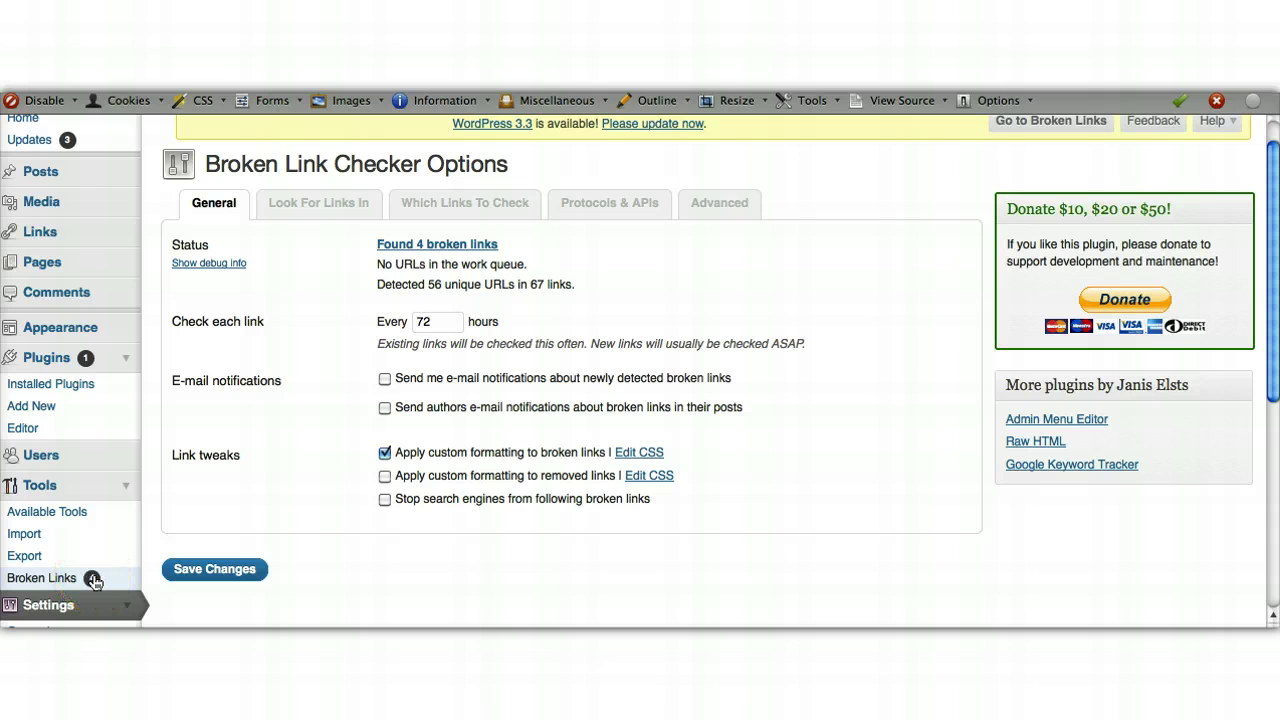
pyautogui.click(120, 528)
pyautogui.scroll(1, 121, 530)
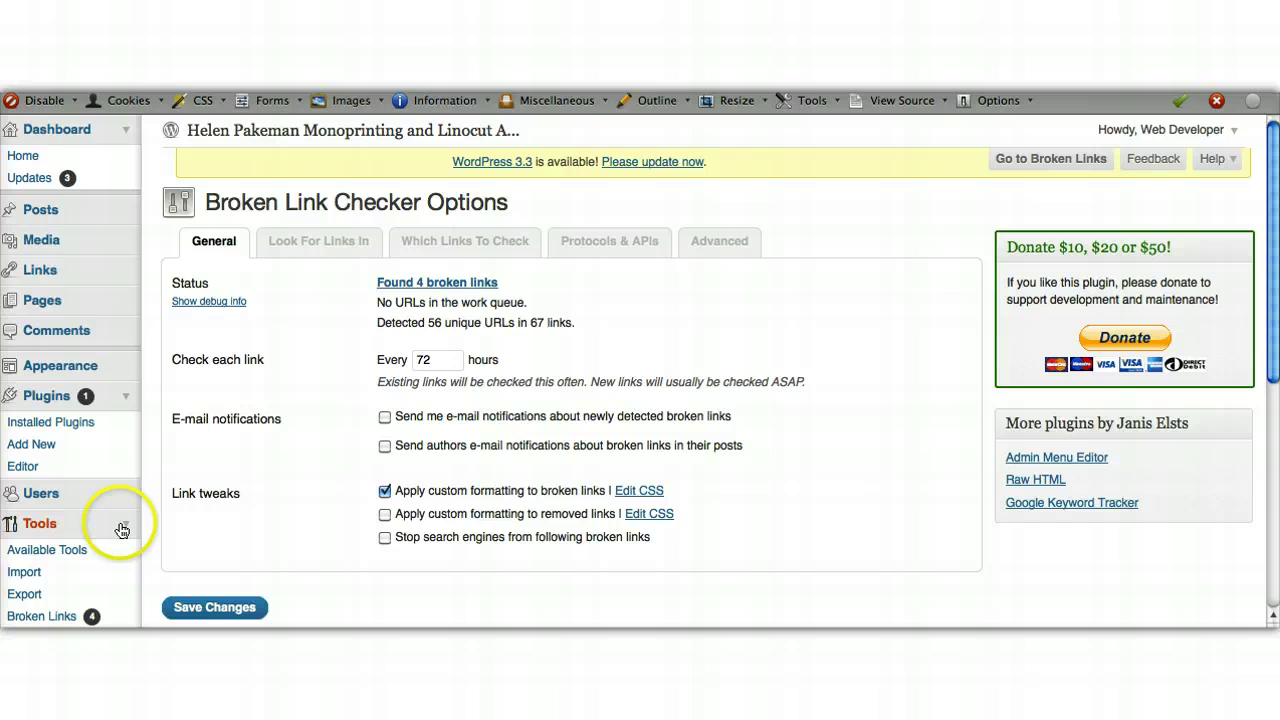
pyautogui.click(68, 133)
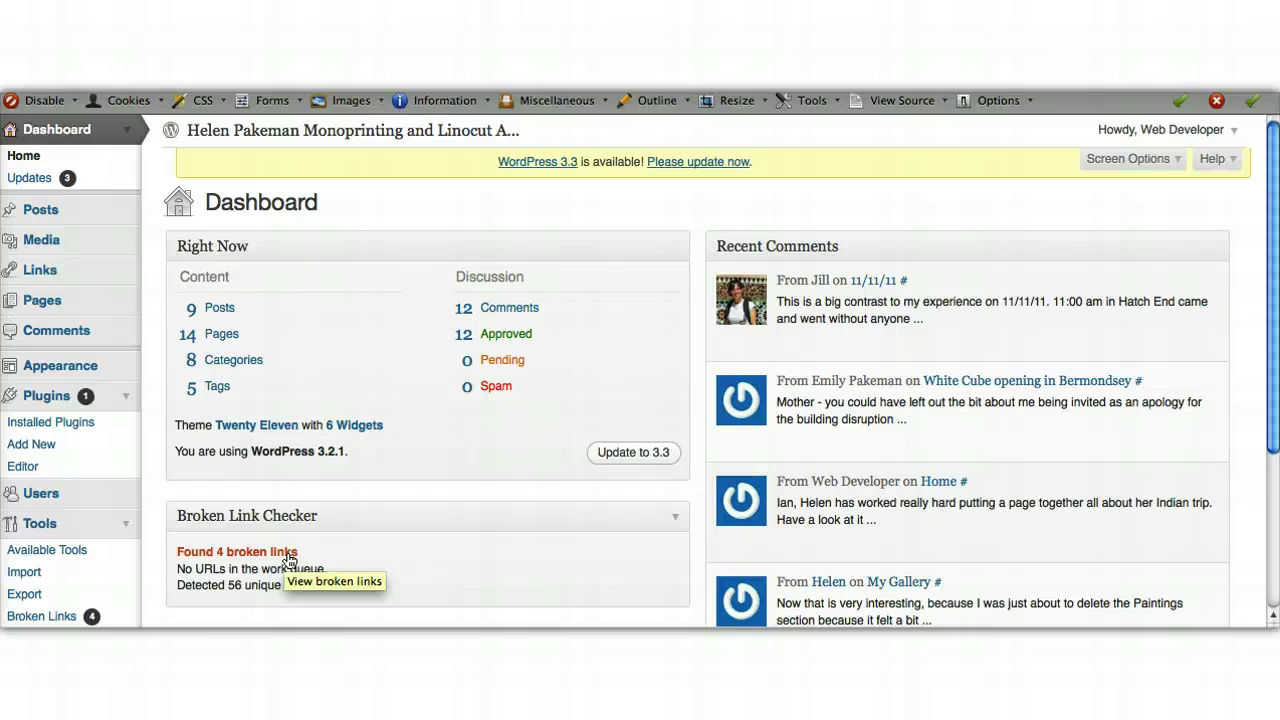
# - Open the Broken Links report from the widget's 'Found 4 broken links' link
pyautogui.click(287, 560)
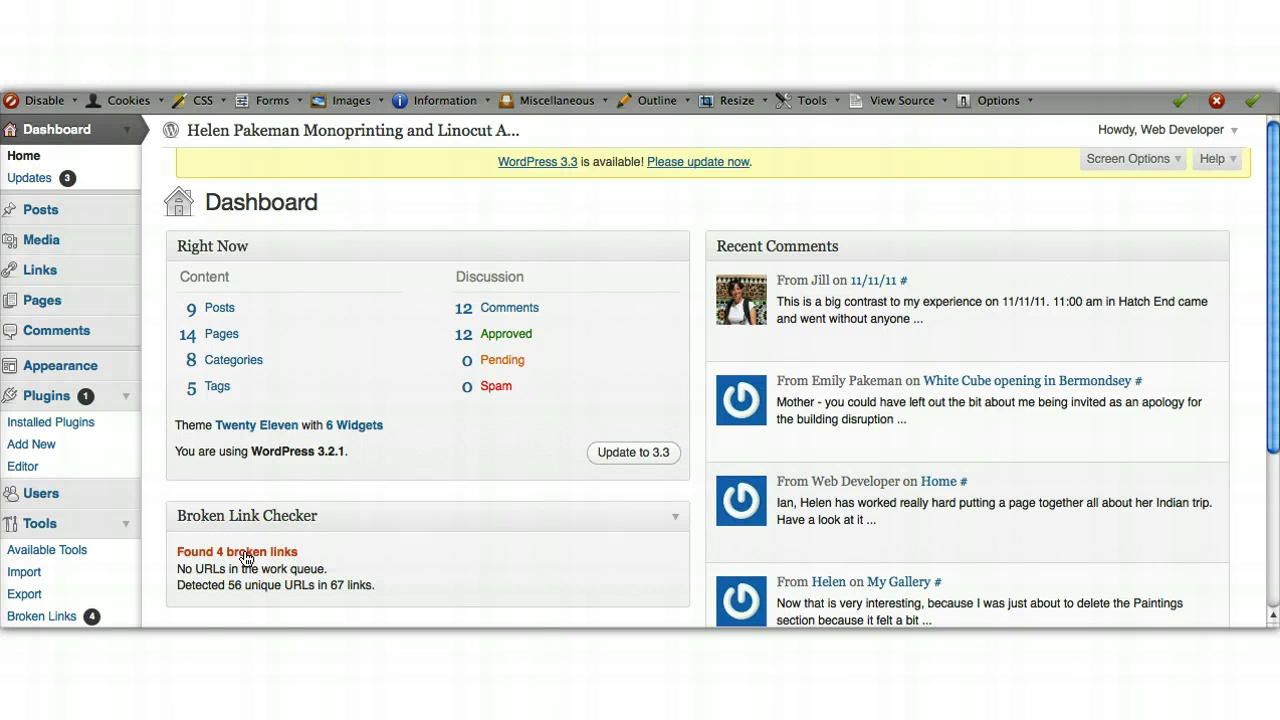
pyautogui.click(246, 556)
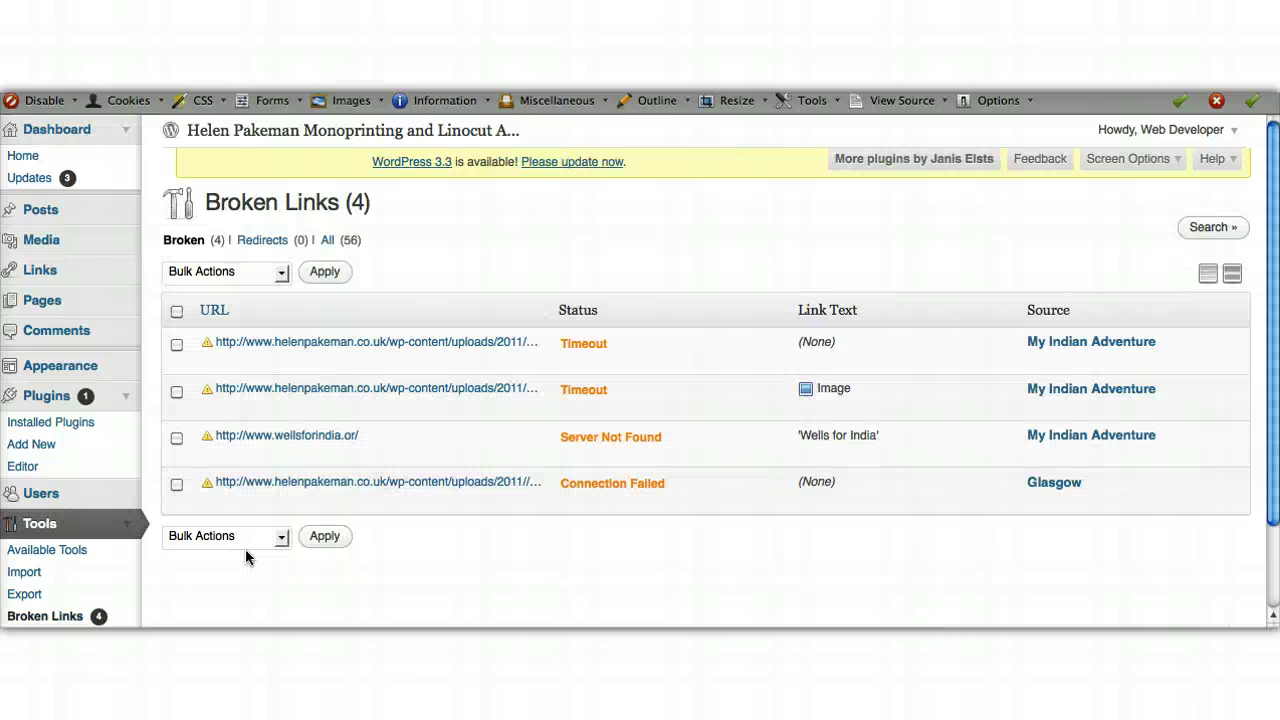
pyautogui.click(397, 562)
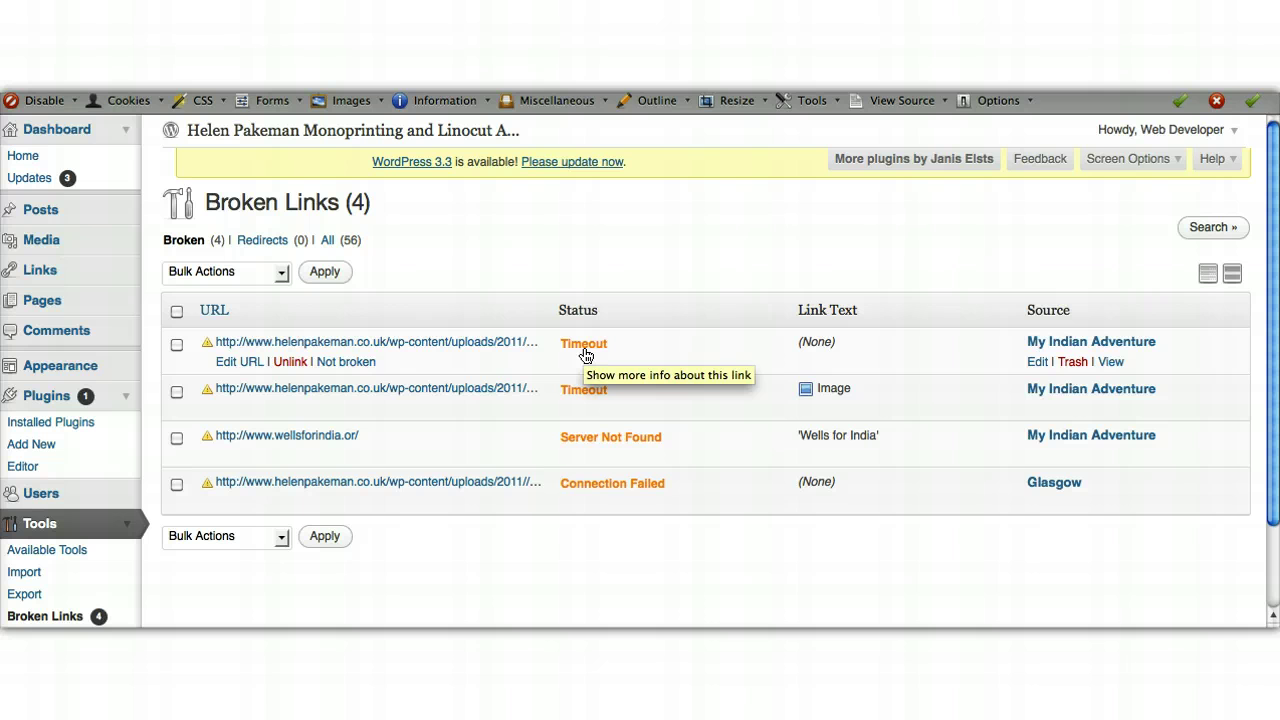
# - Inspect the details of the second Timeout, Server Not Found and Connection Failed links
pyautogui.click(586, 392)
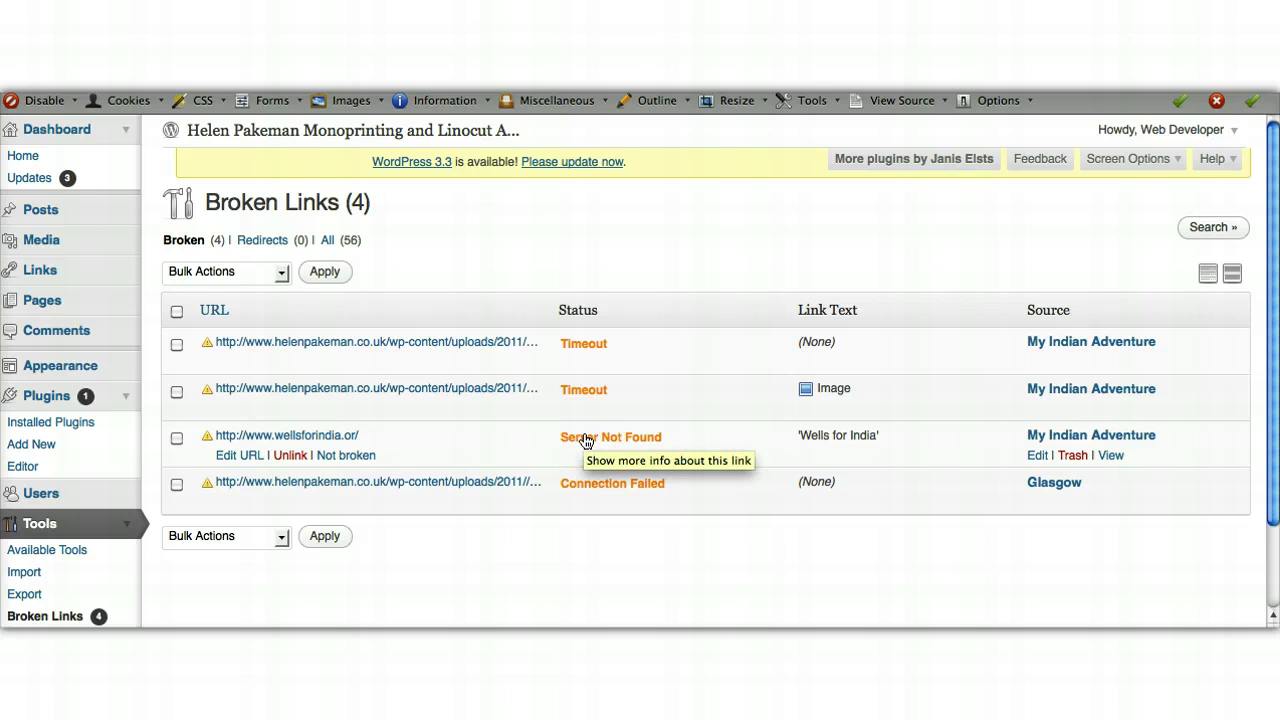
pyautogui.click(584, 443)
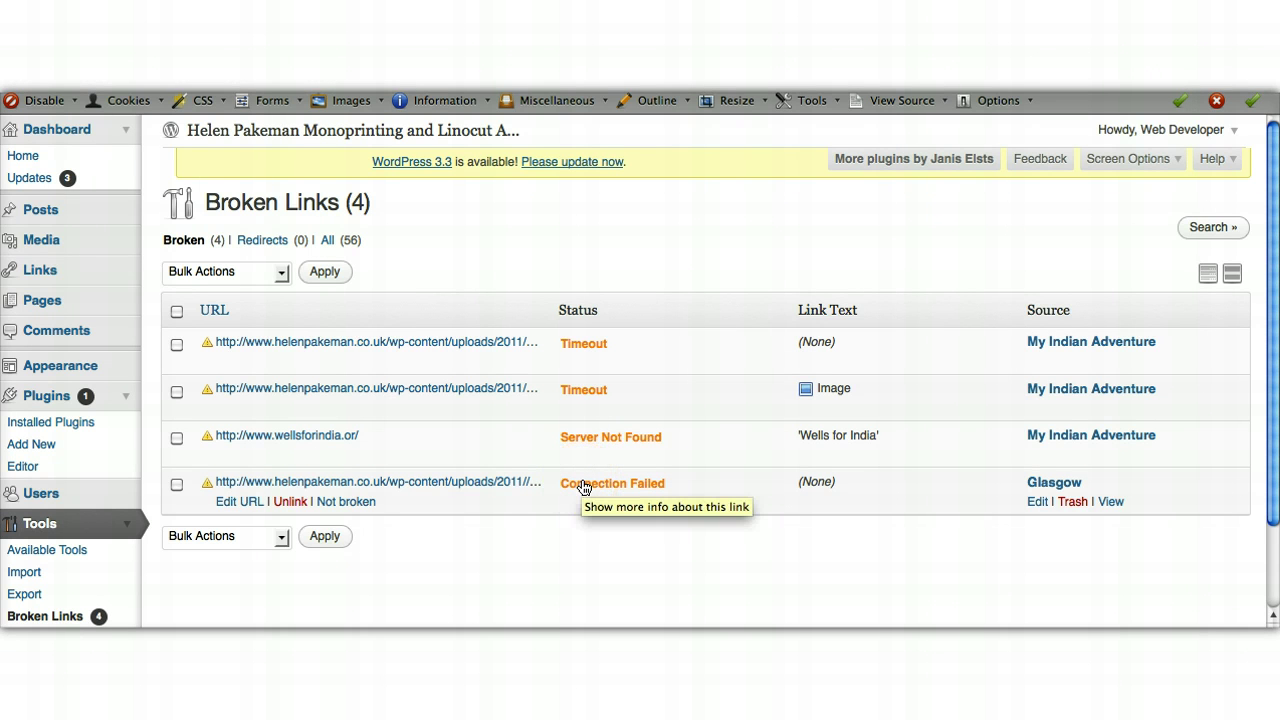
pyautogui.click(540, 486)
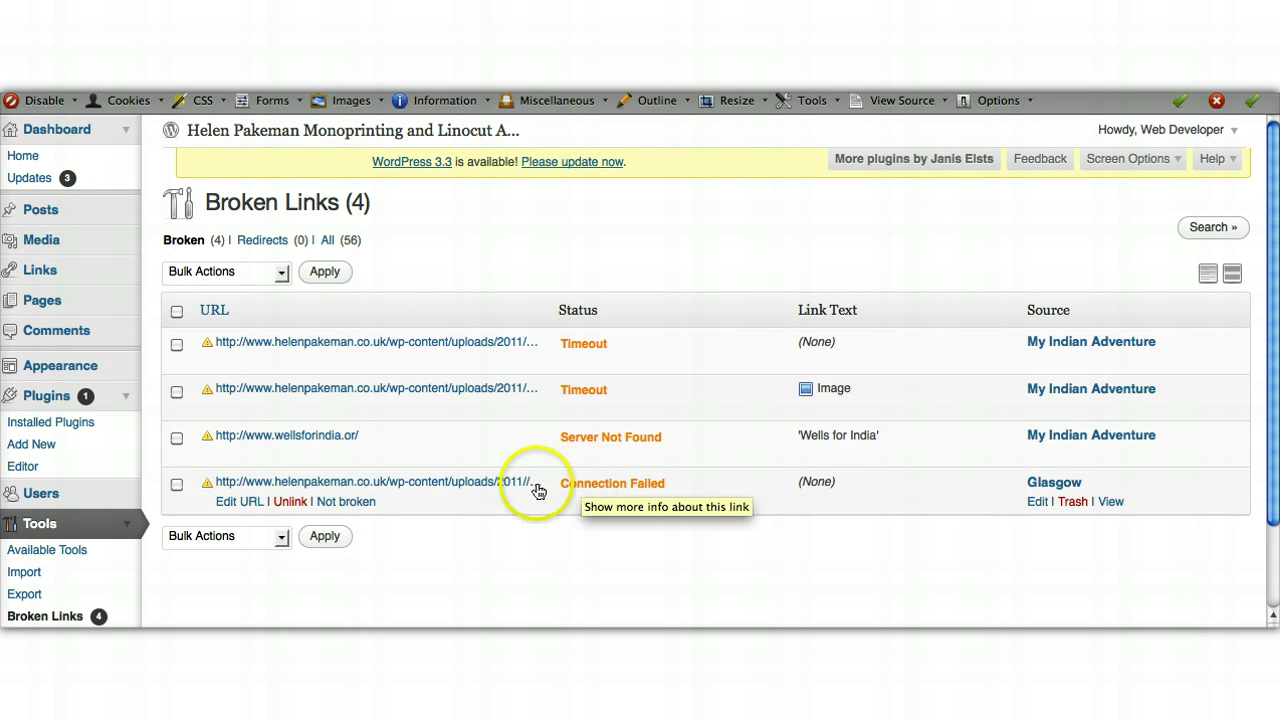
# - Check the first timed-out image URL and find its My Indian Adventure source post
pyautogui.click(478, 344)
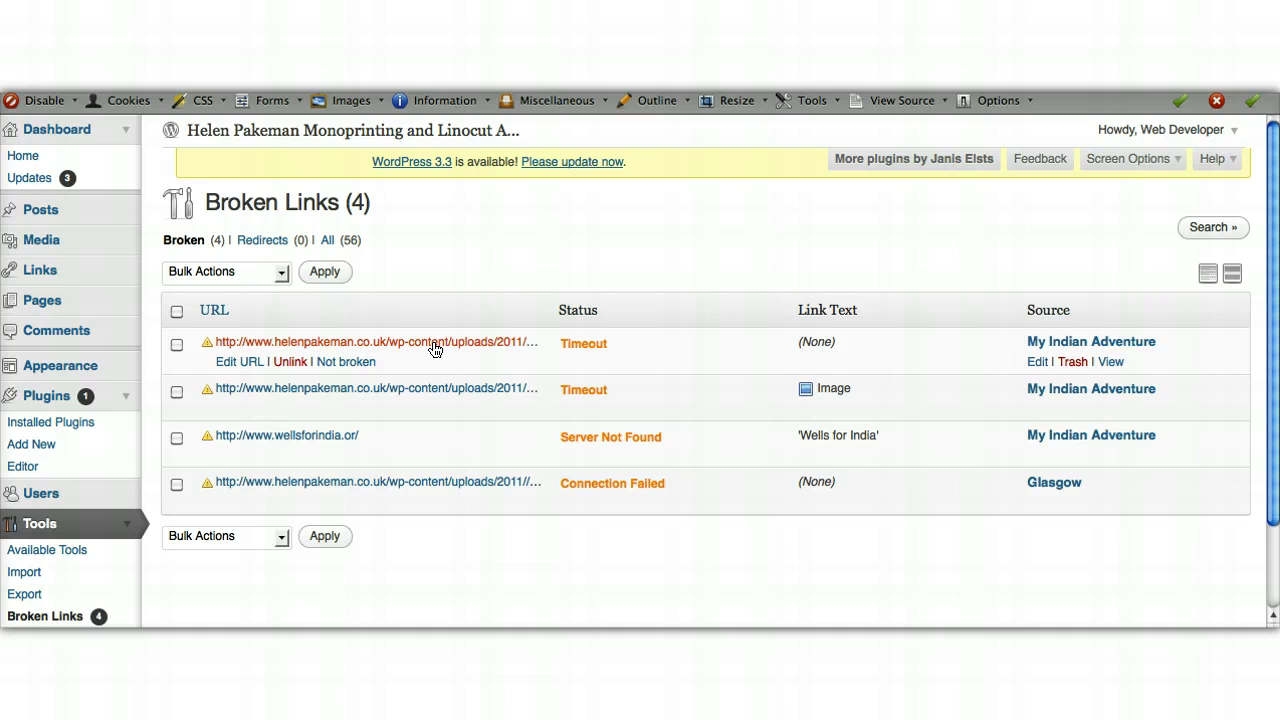
pyautogui.click(445, 345)
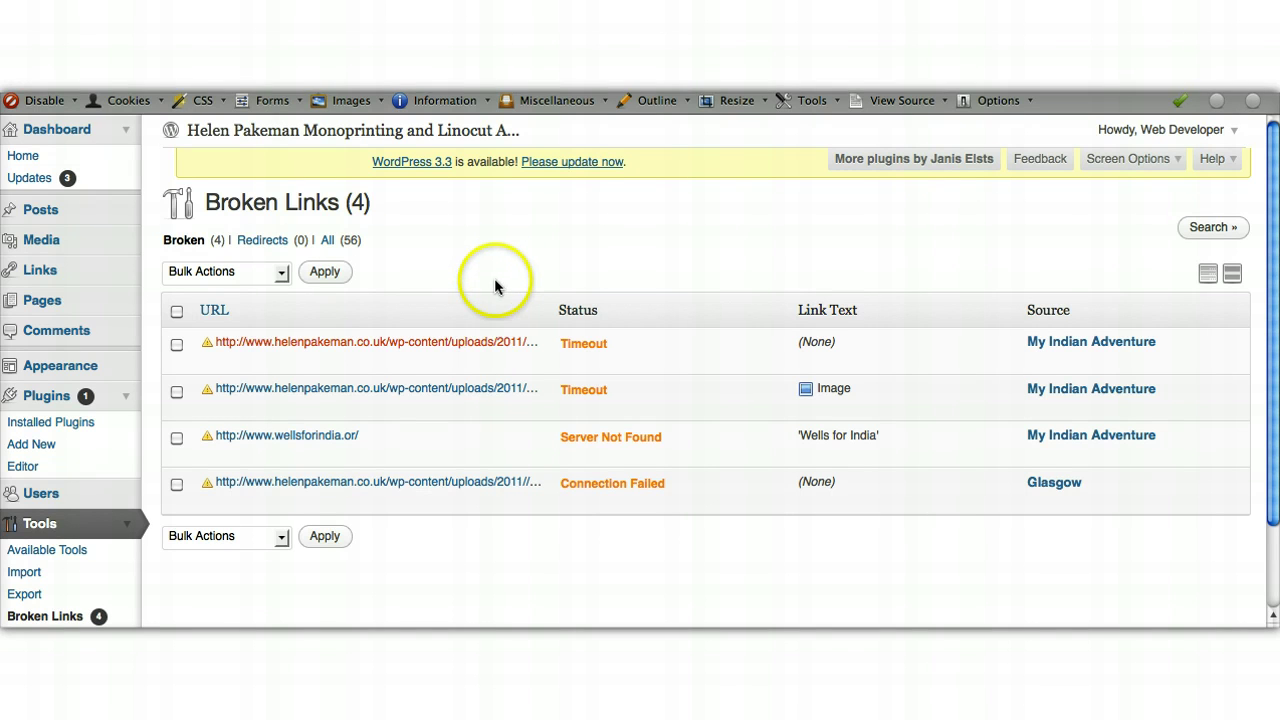
pyautogui.moveTo(489, 352)
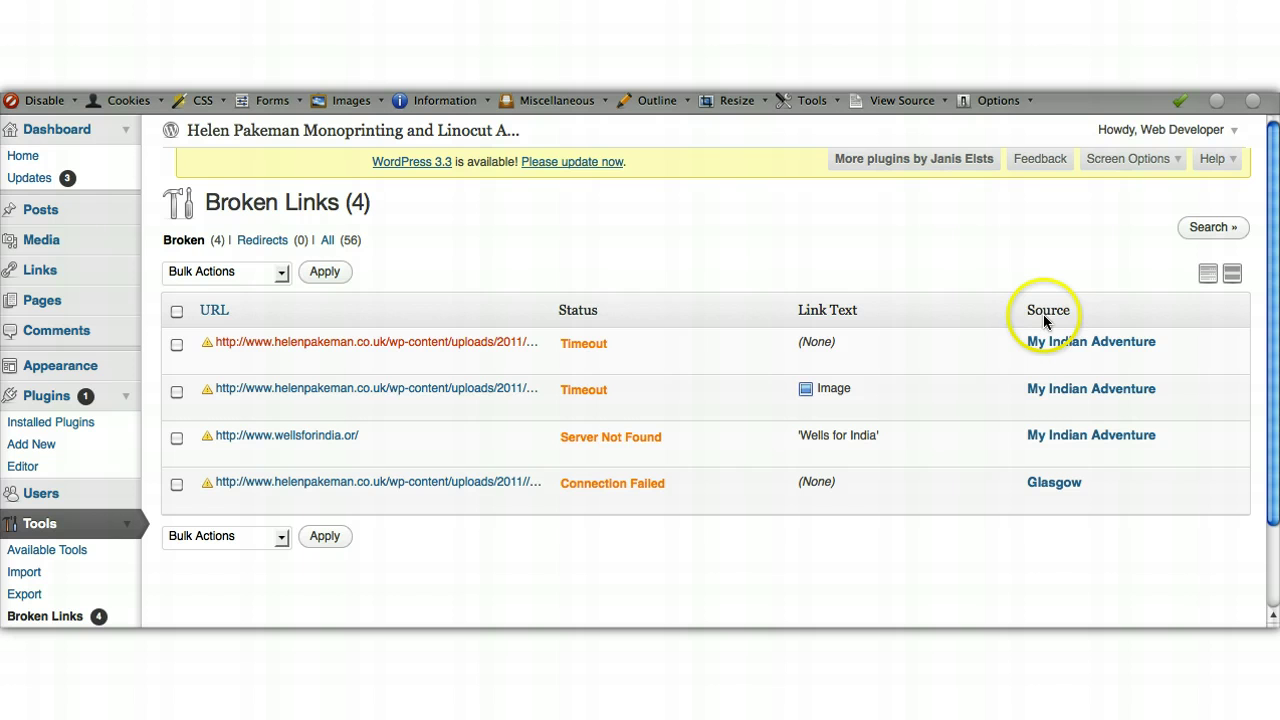
pyautogui.moveTo(1046, 348)
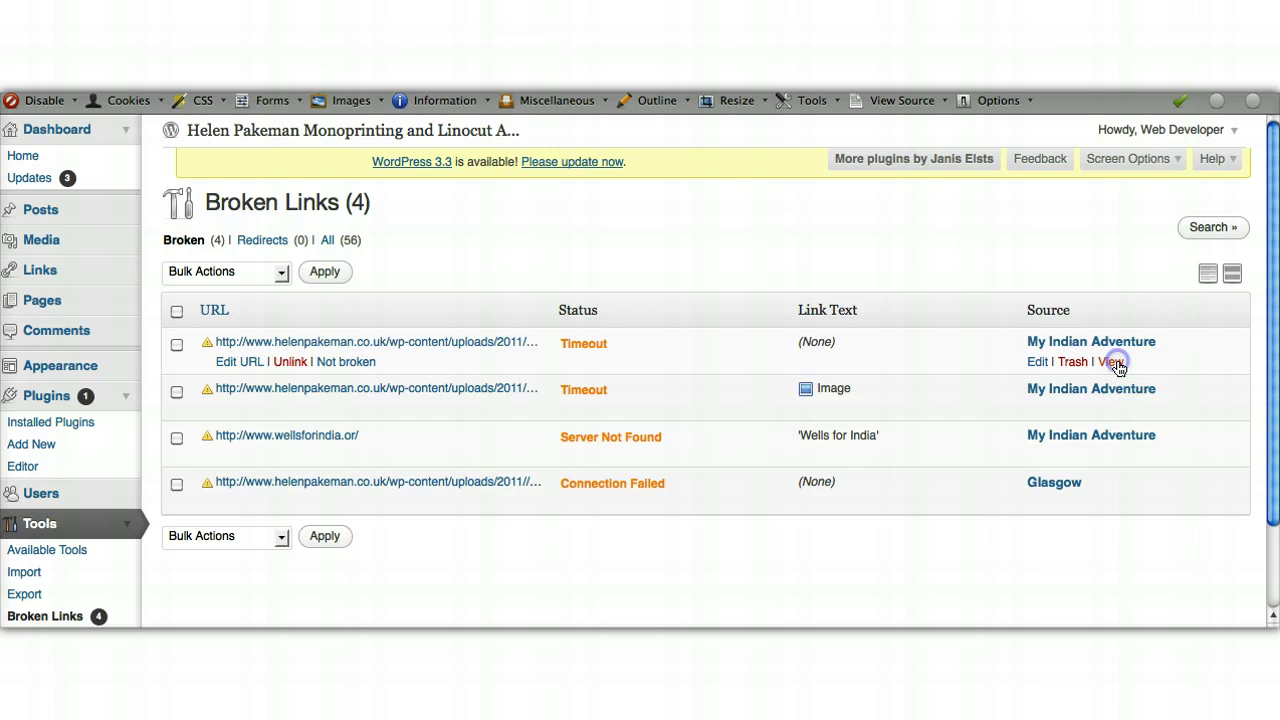
# - Scroll through the live My Indian Adventure post, then return to Tools > Broken Links
pyautogui.click(1112, 363)
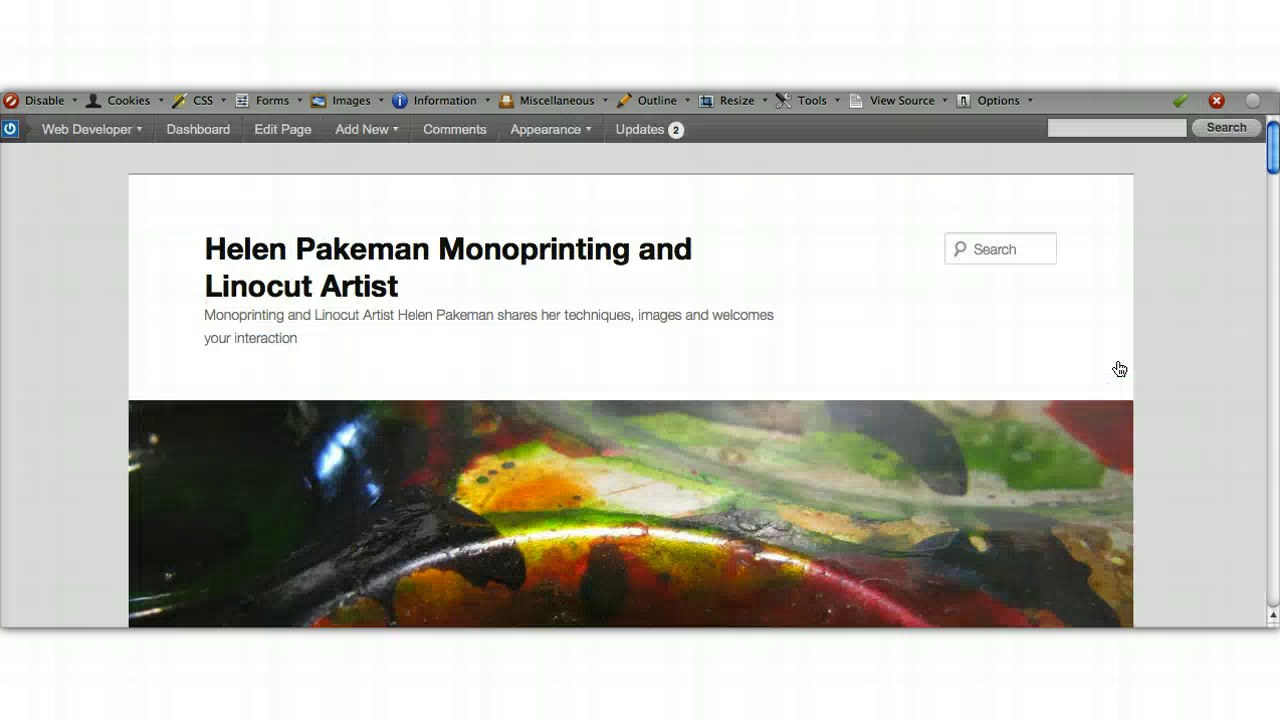
pyautogui.scroll(-6, 1119, 369)
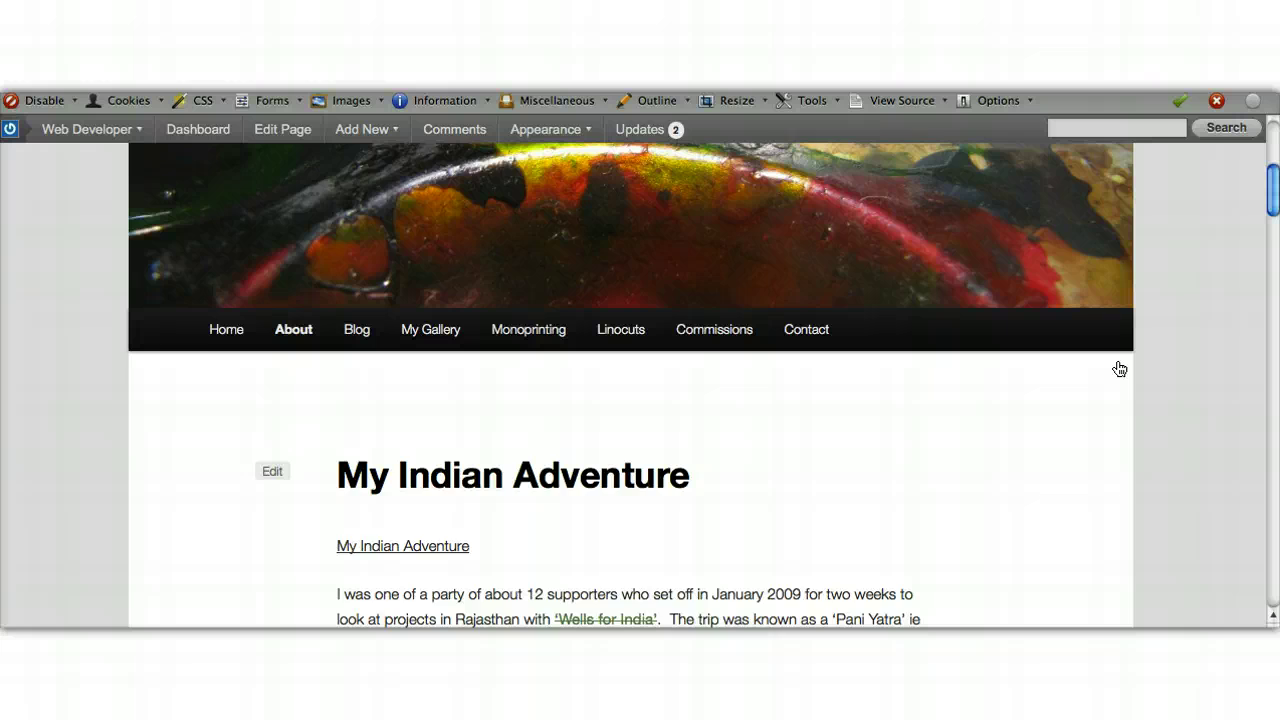
pyautogui.scroll(-6, 1119, 369)
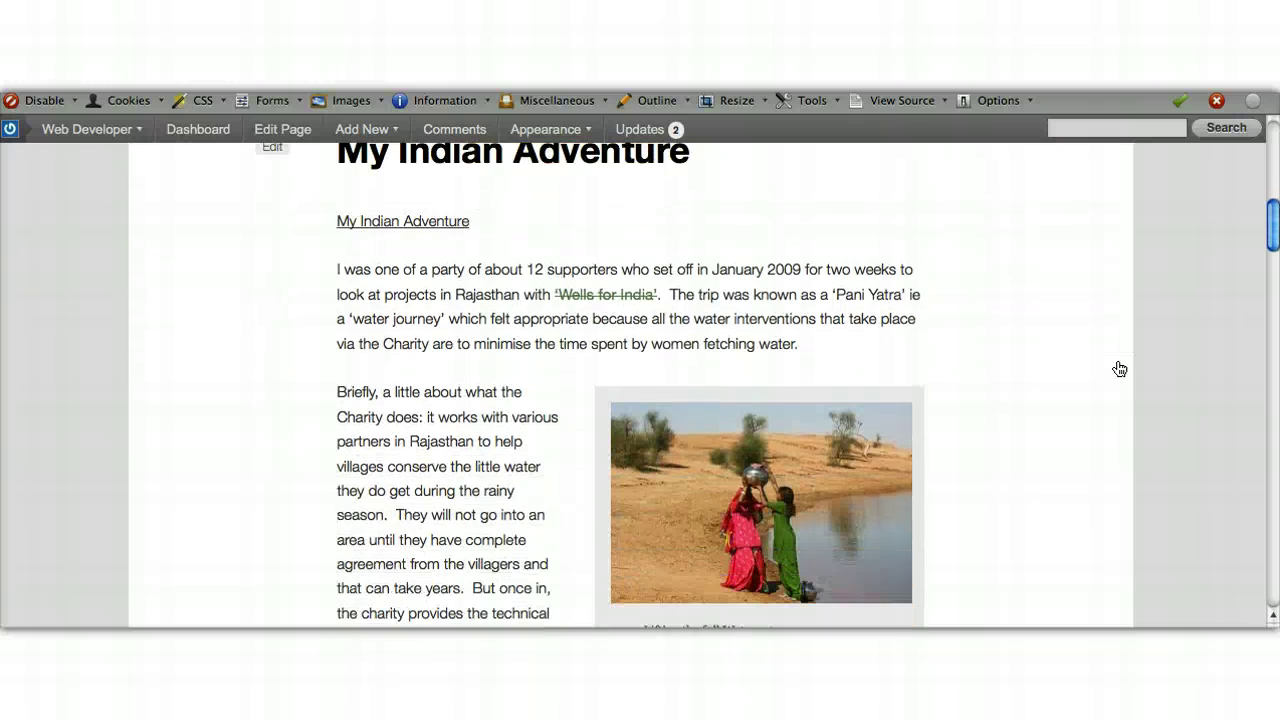
pyautogui.scroll(-6, 1119, 369)
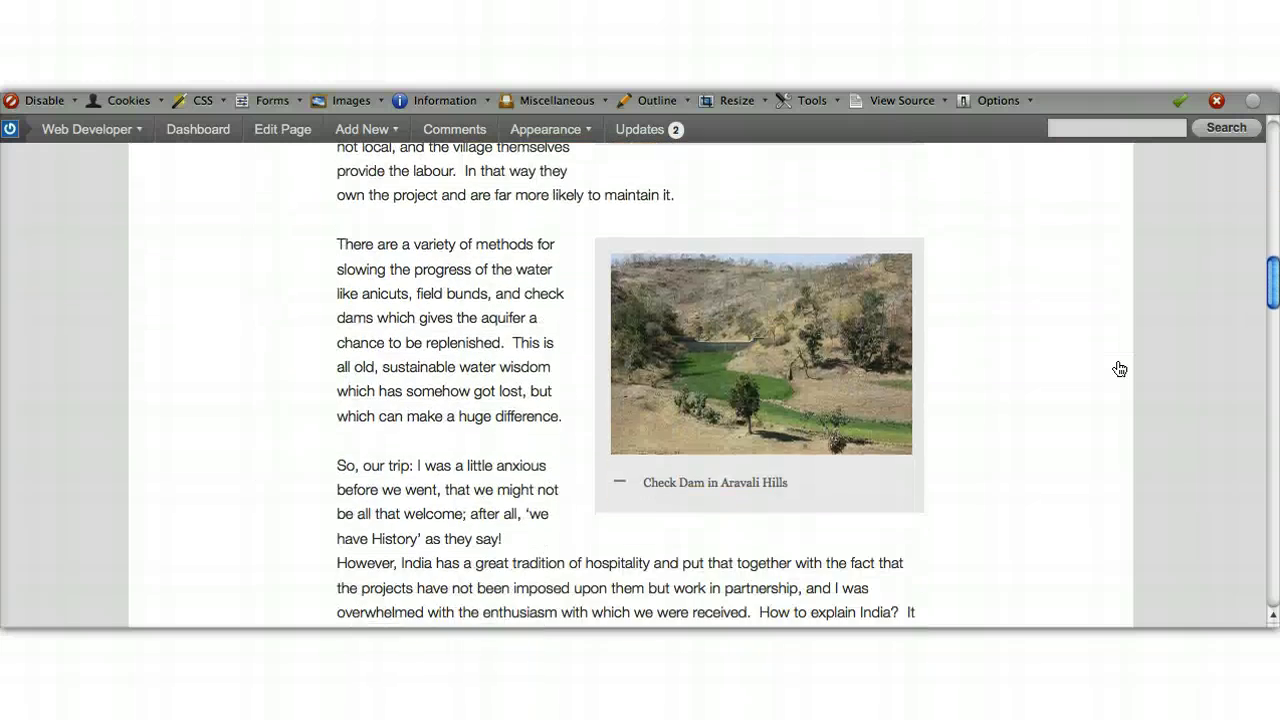
pyautogui.scroll(-5, 1119, 369)
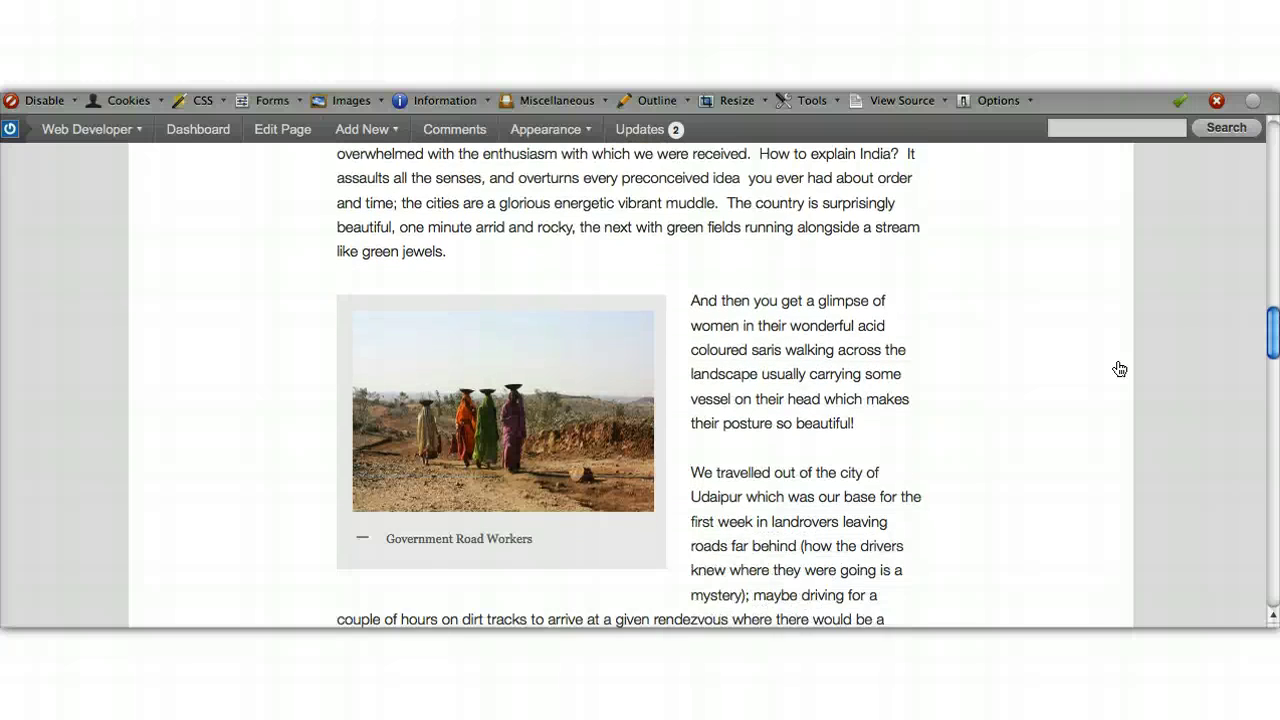
pyautogui.click(772, 434)
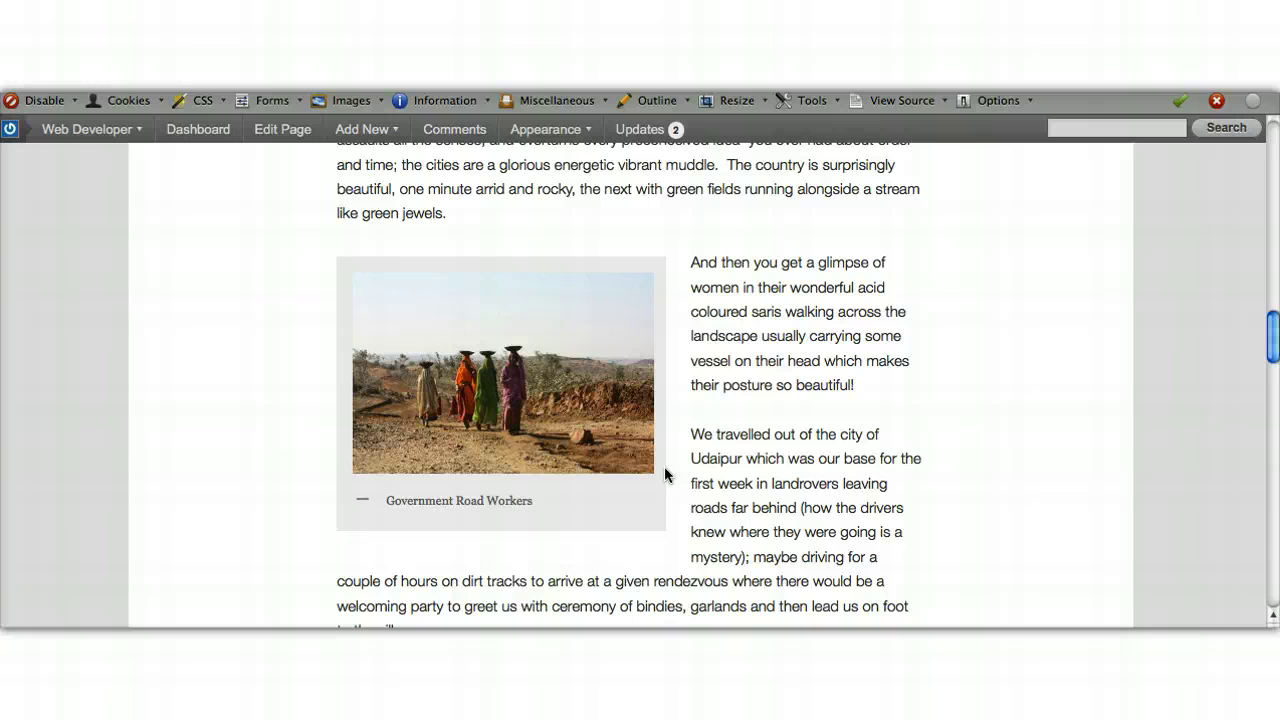
pyautogui.click(237, 214)
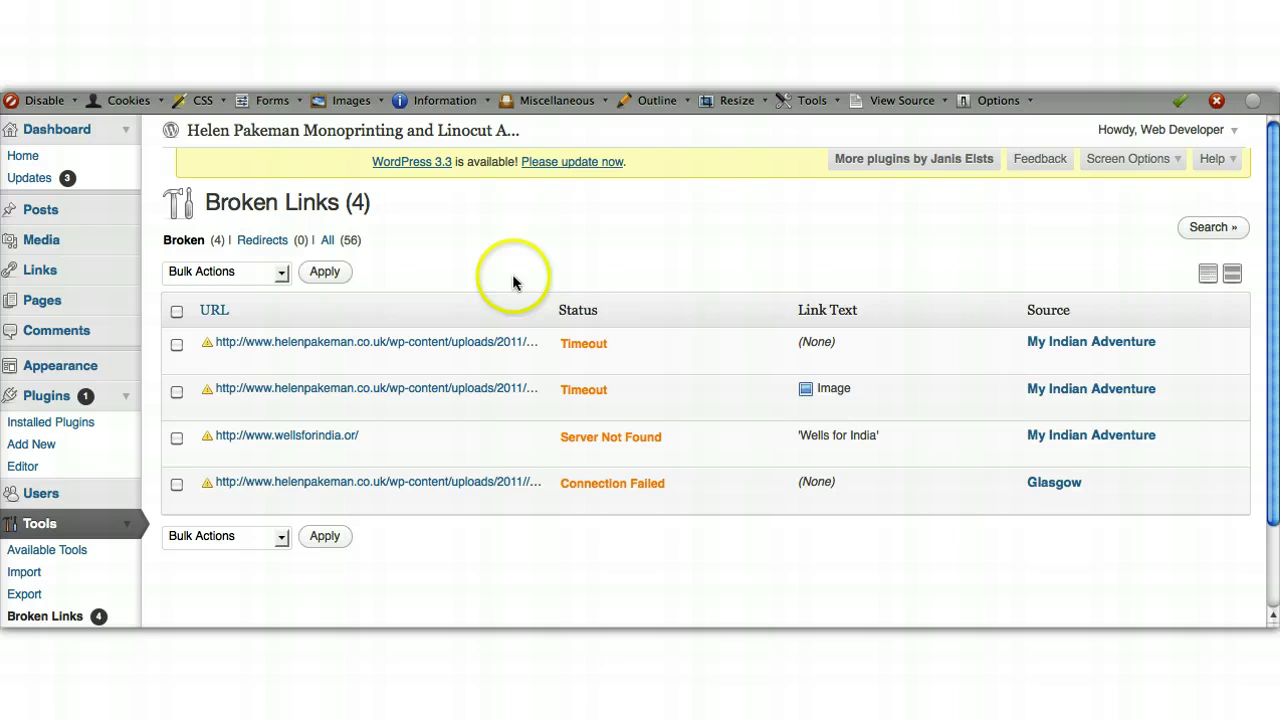
# - Mark the first Timeout link not broken, then open the next timed-out image to verify it
pyautogui.moveTo(327, 347)
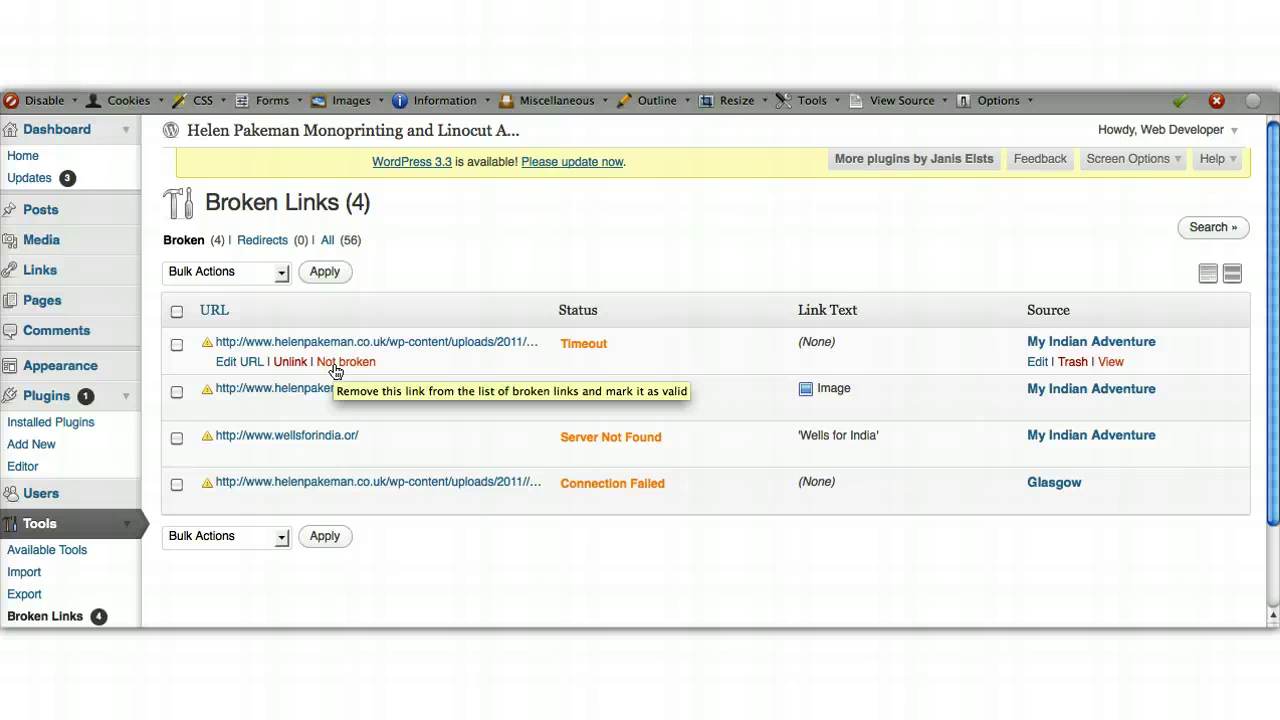
pyautogui.click(335, 366)
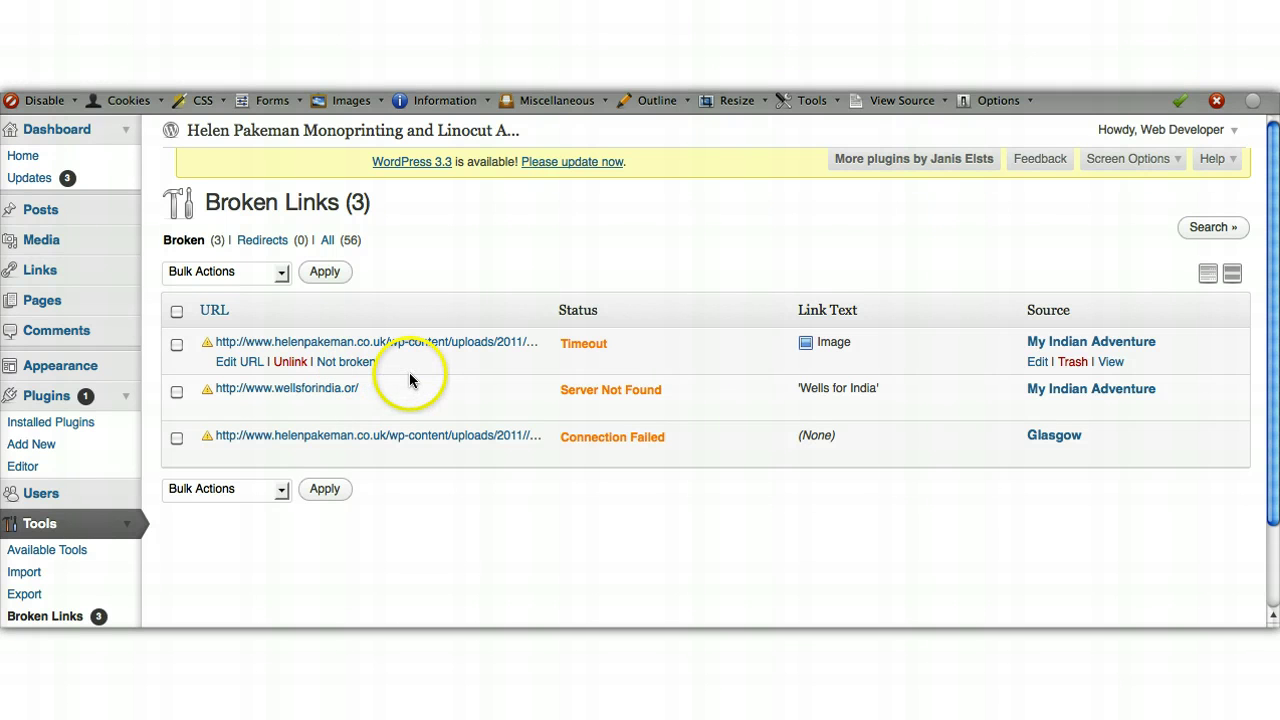
pyautogui.click(493, 345)
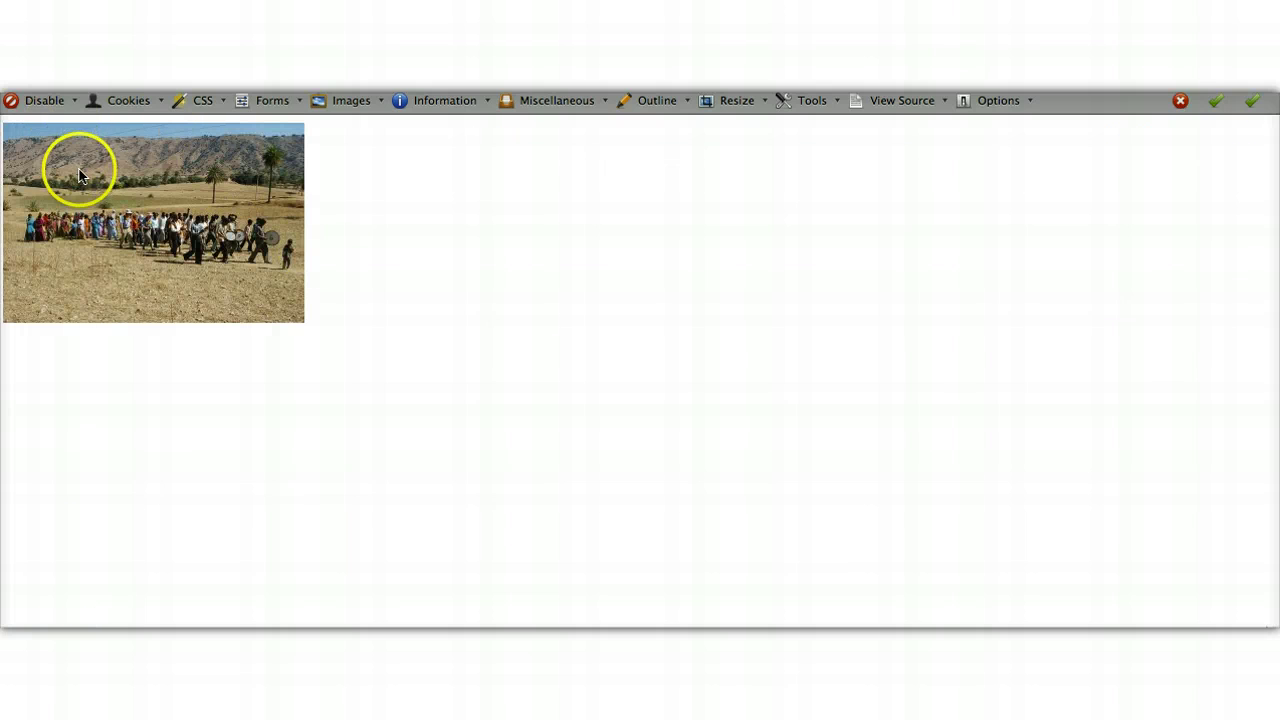
# - Confirm the Procession photo shows in My Indian Adventure, then mark its link not broken
pyautogui.press('super+bracketleft')
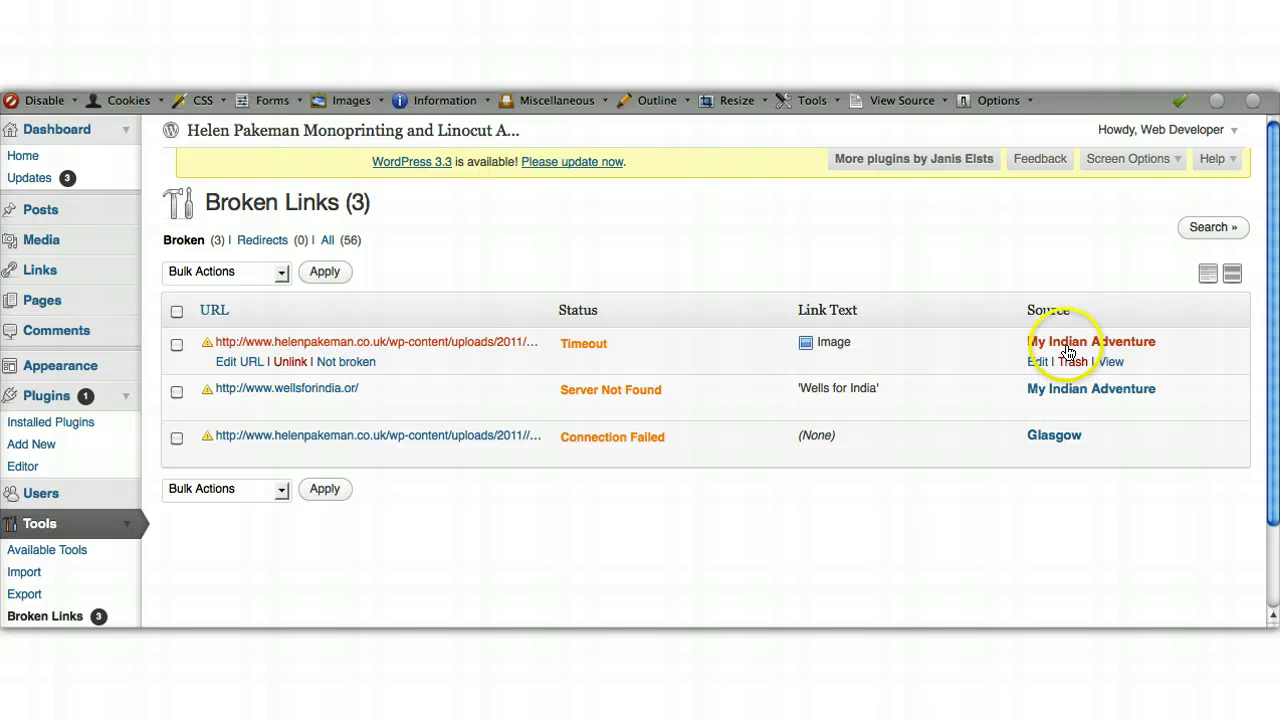
pyautogui.click(1108, 363)
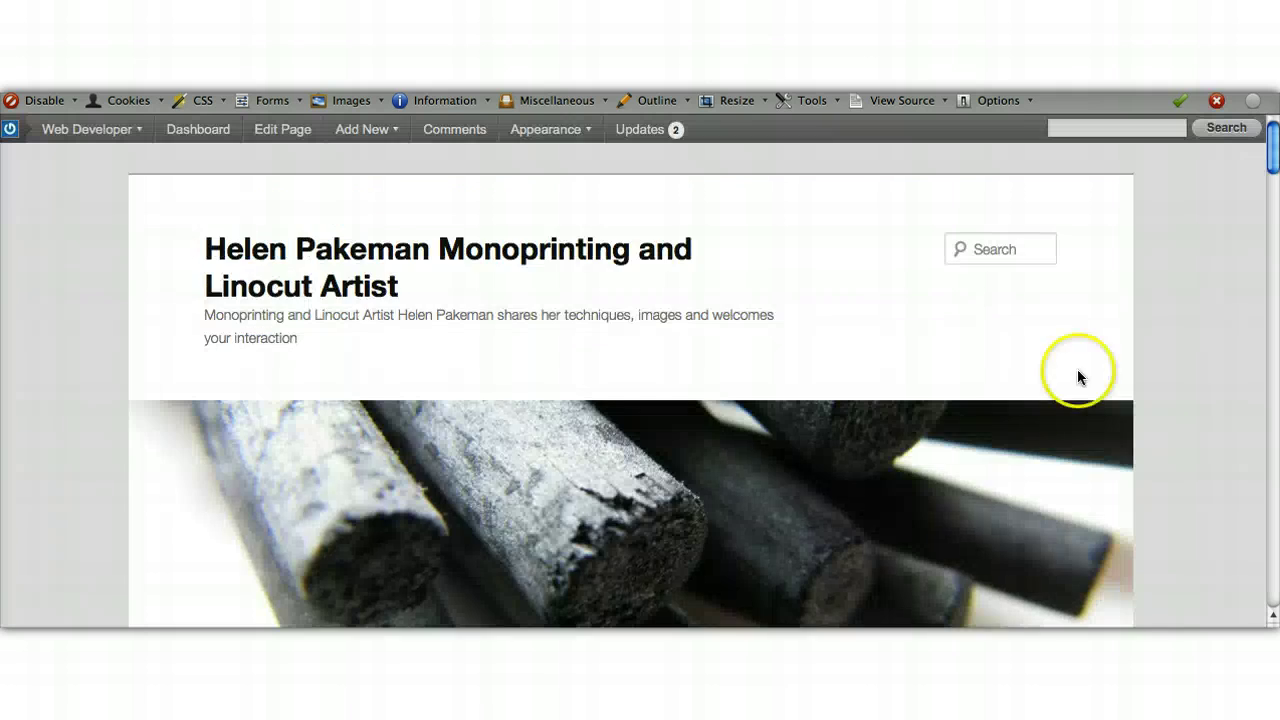
pyautogui.scroll(-10, 877, 478)
pyautogui.scroll(-20, 876, 481)
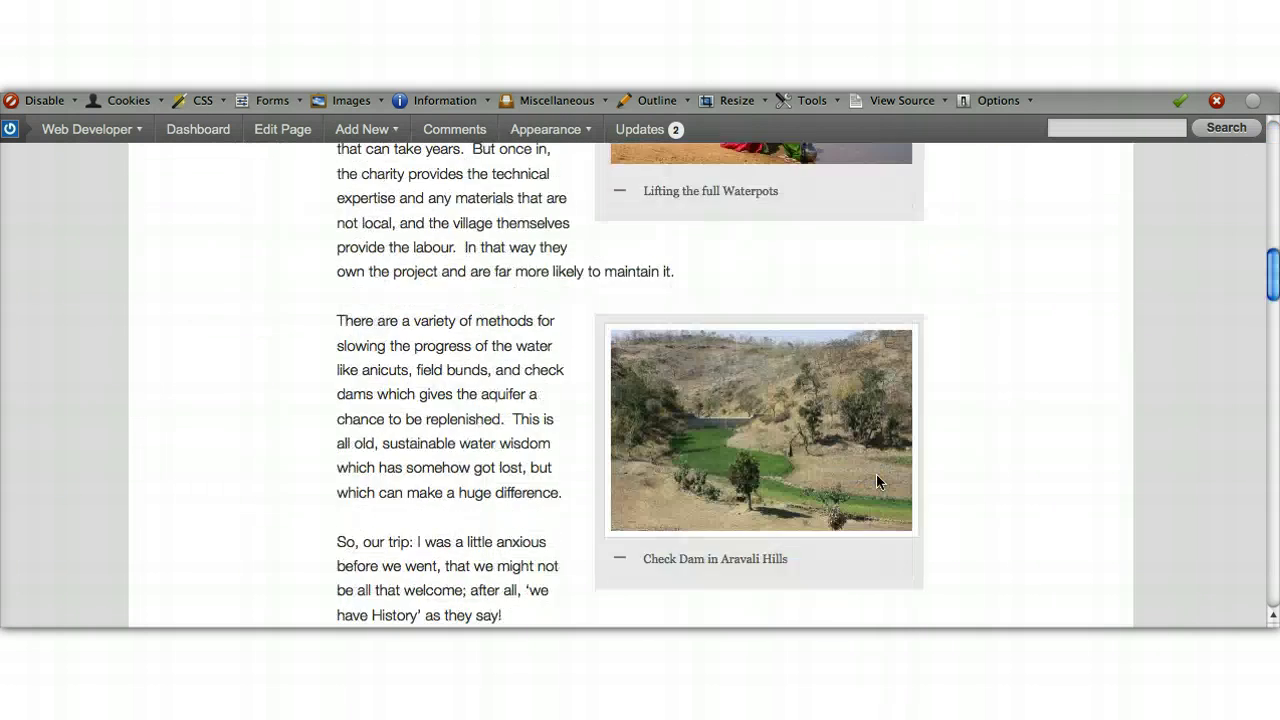
pyautogui.scroll(-8, 880, 483)
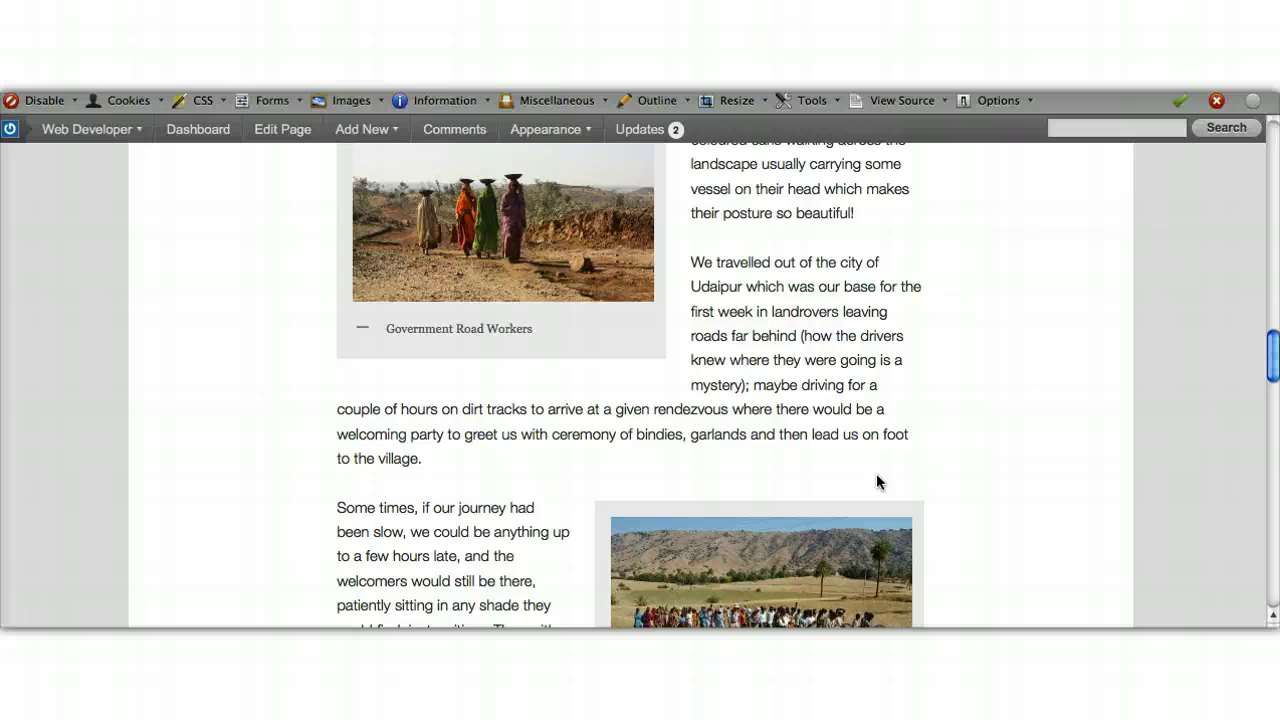
pyautogui.click(846, 463)
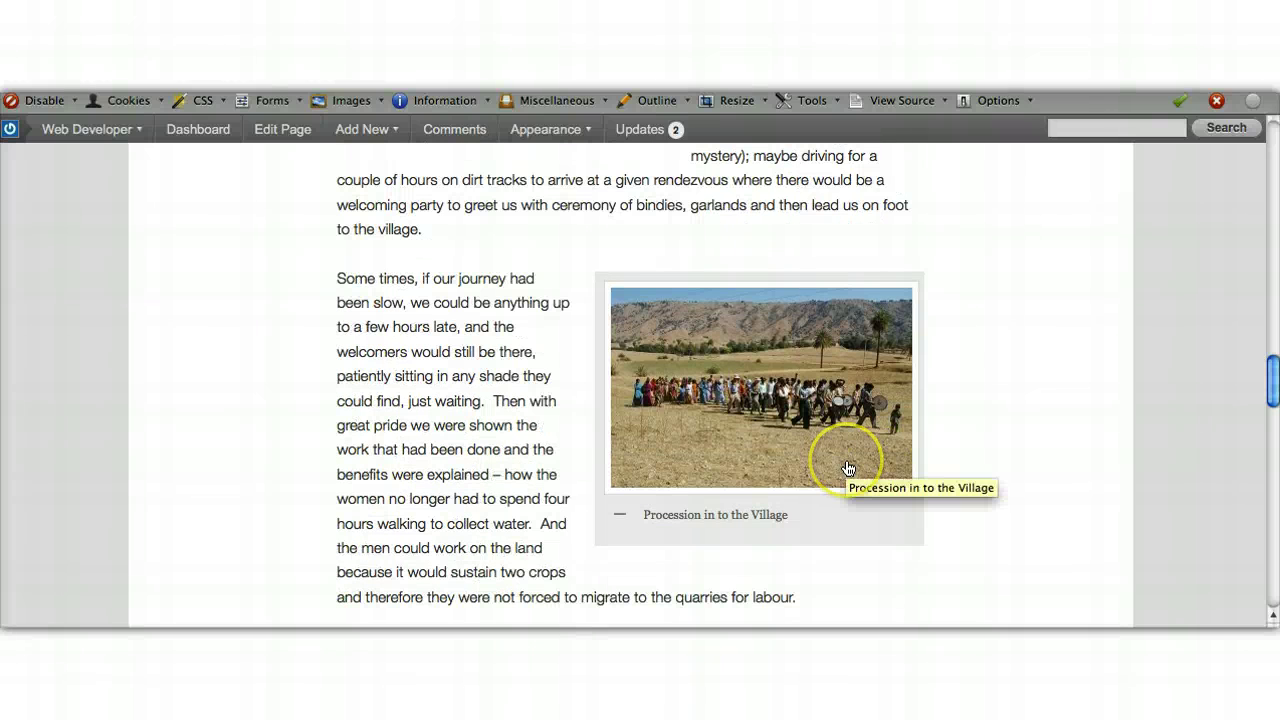
pyautogui.moveTo(88, 129)
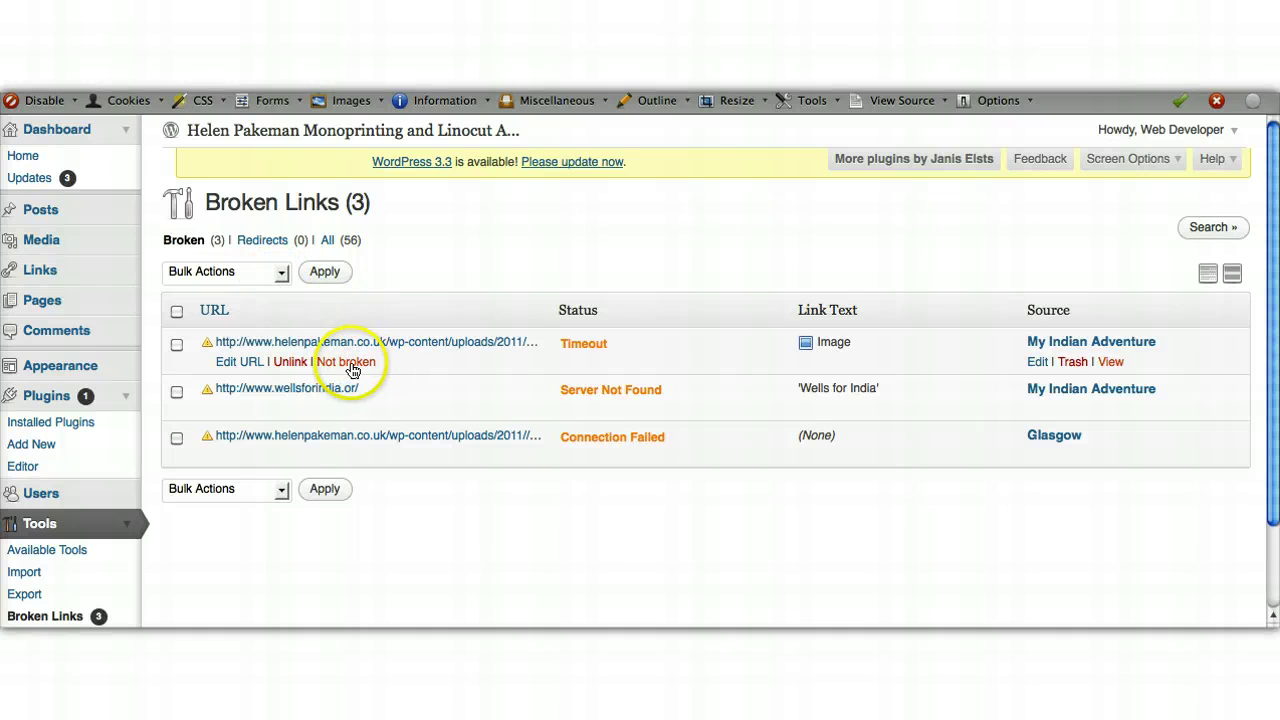
pyautogui.click(348, 362)
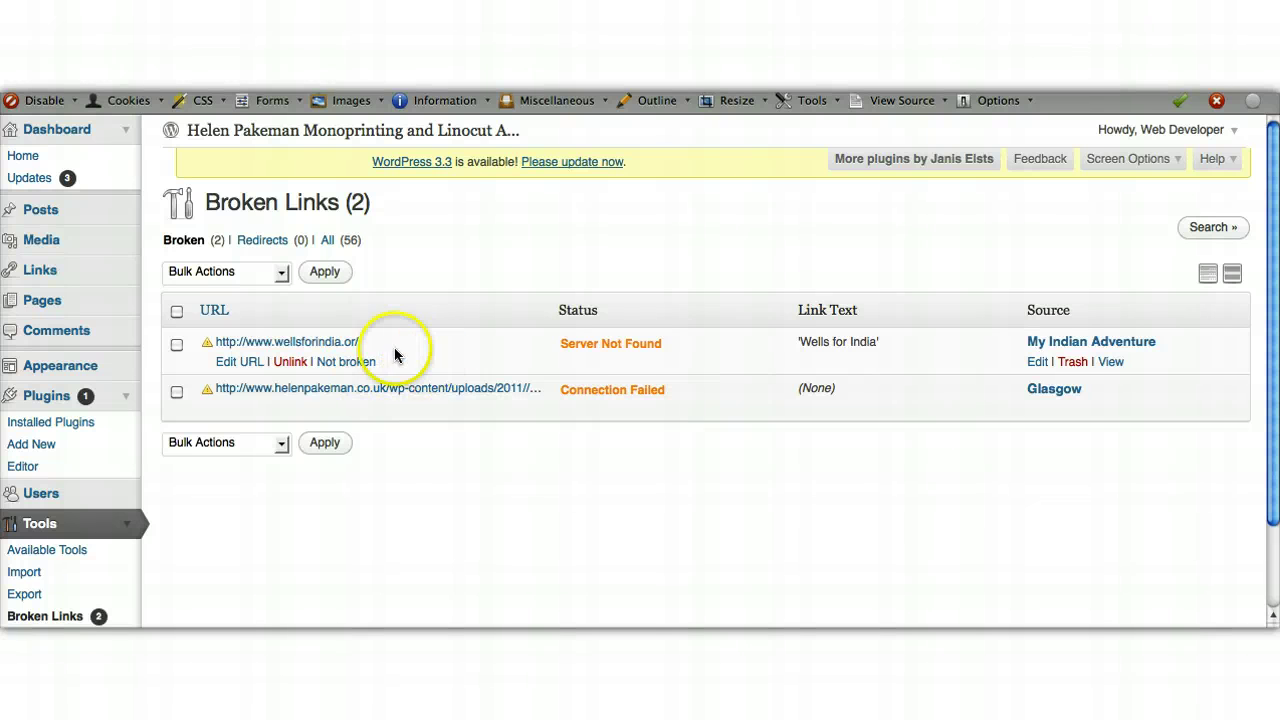
pyautogui.click(315, 345)
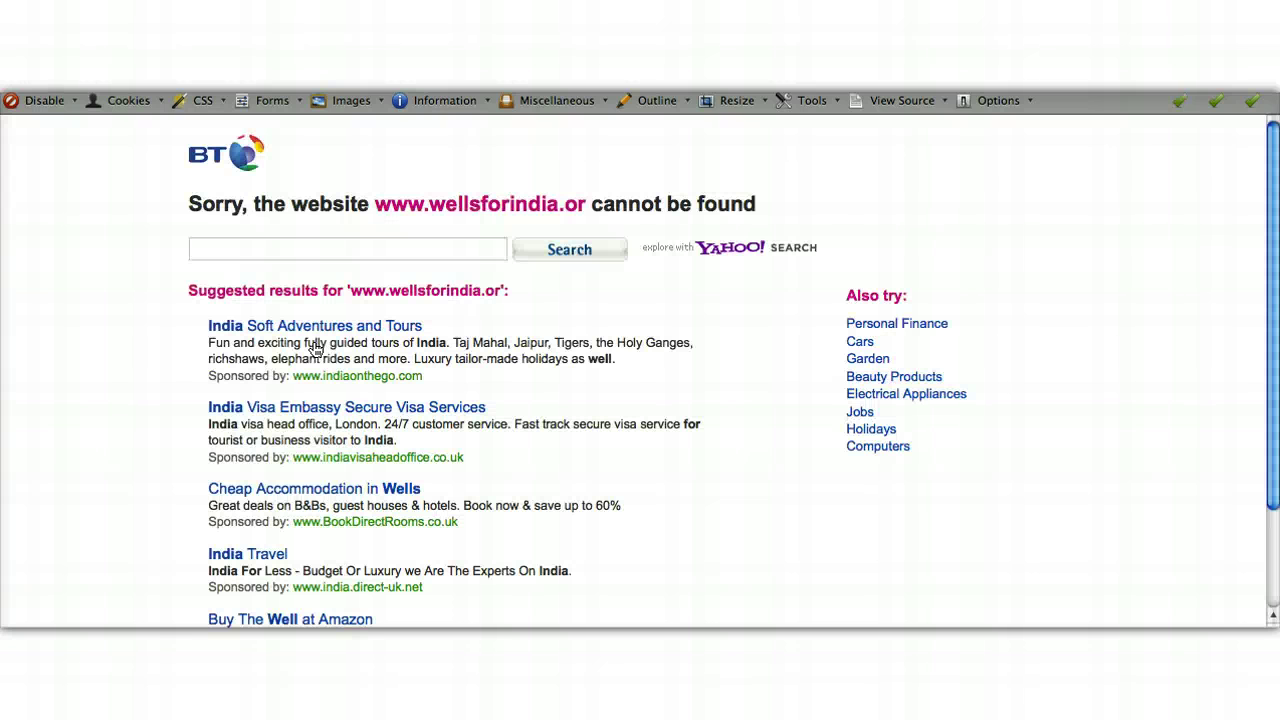
pyautogui.click(315, 345)
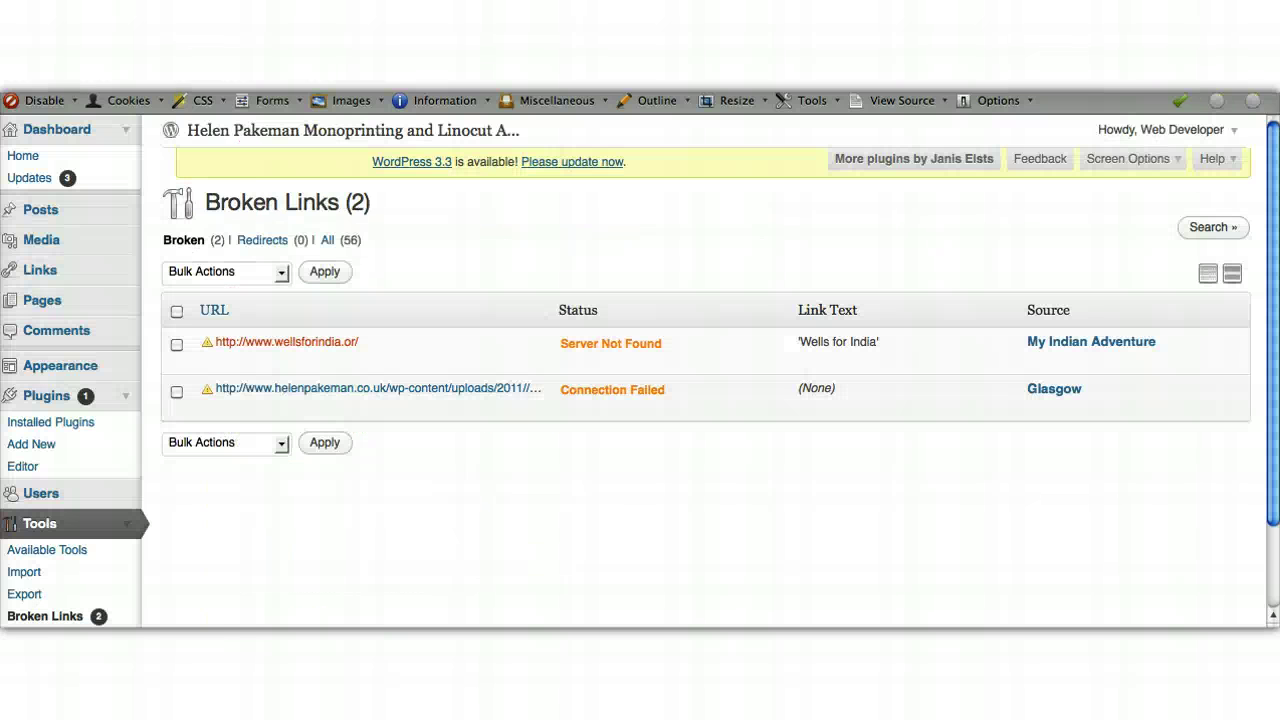
pyautogui.click(488, 272)
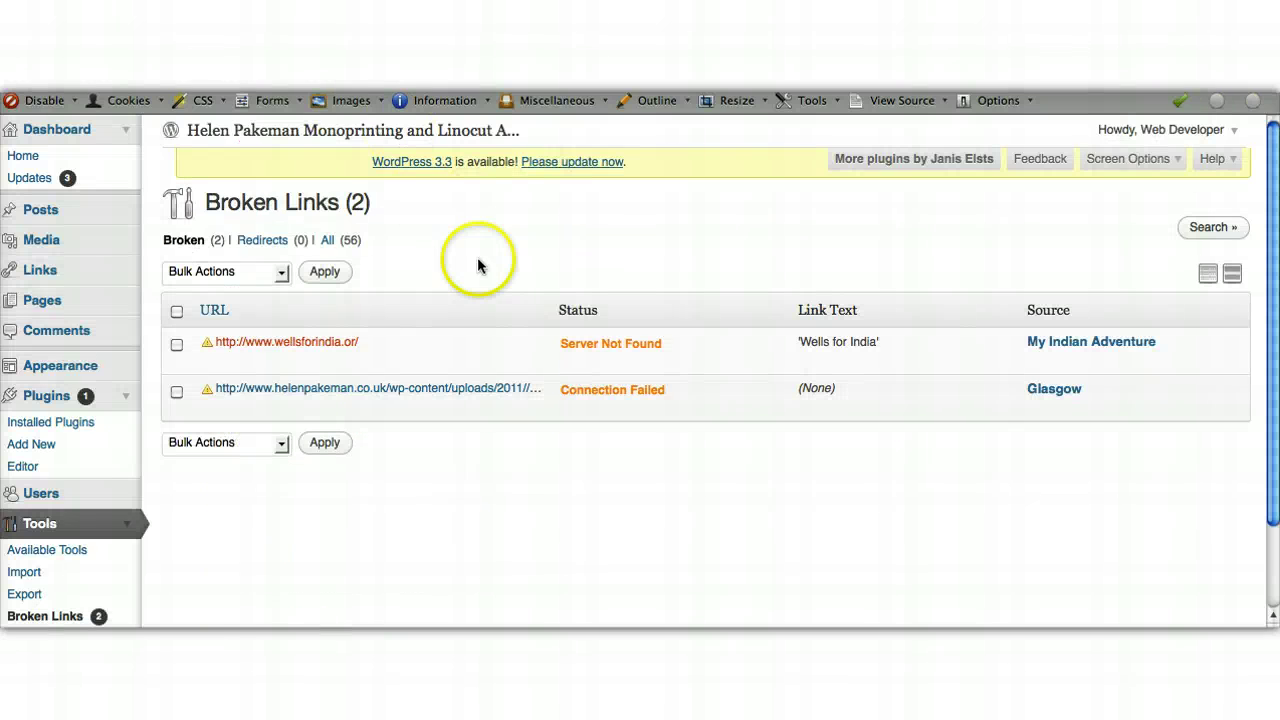
pyautogui.moveTo(372, 352)
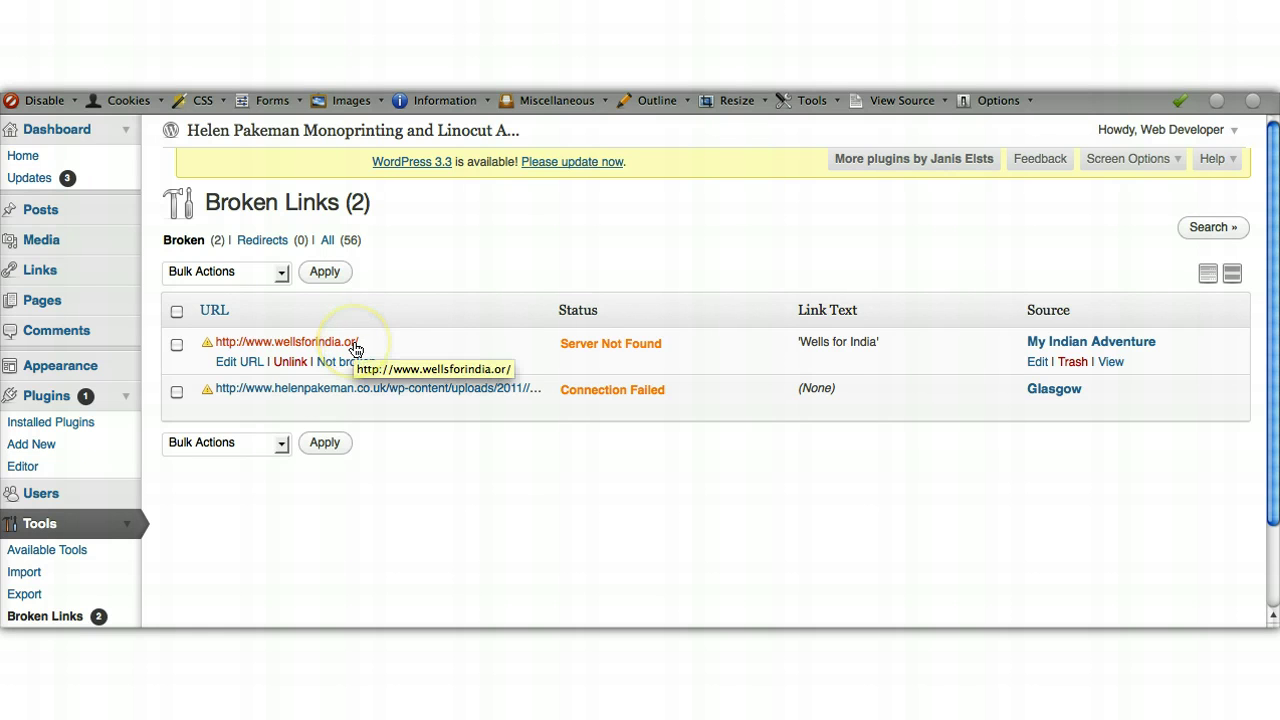
pyautogui.click(251, 362)
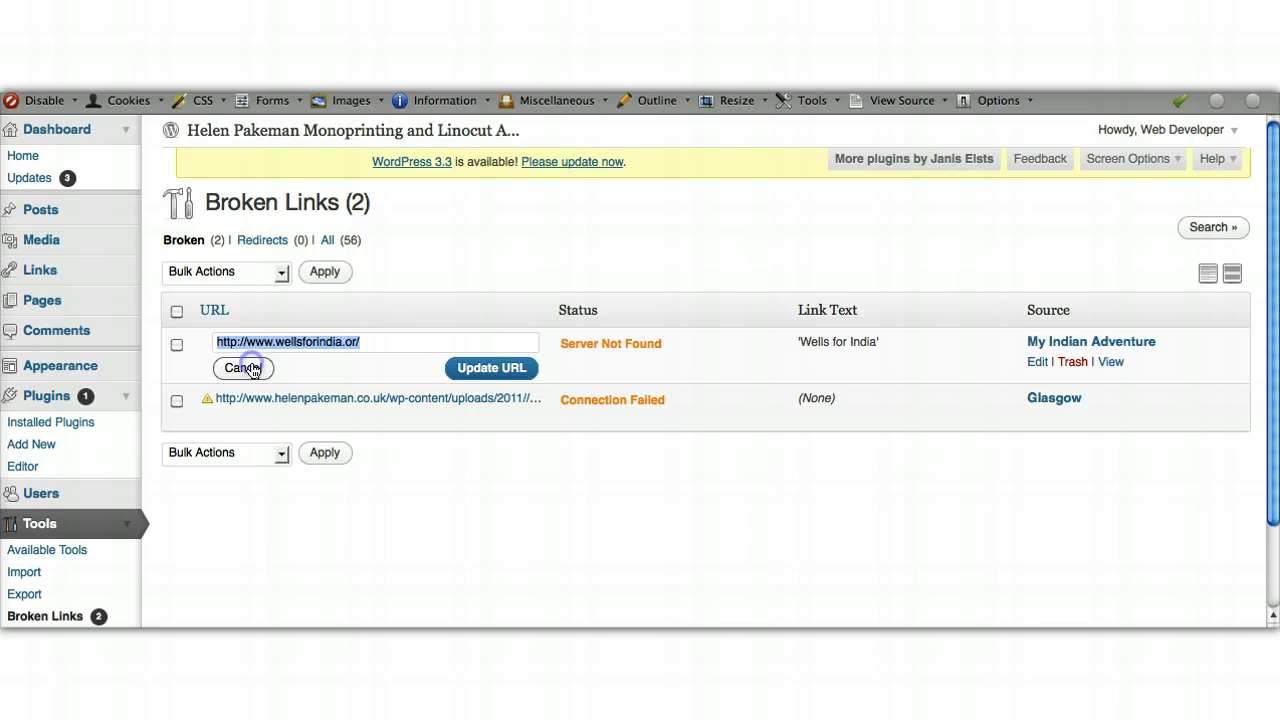
pyautogui.click(354, 344)
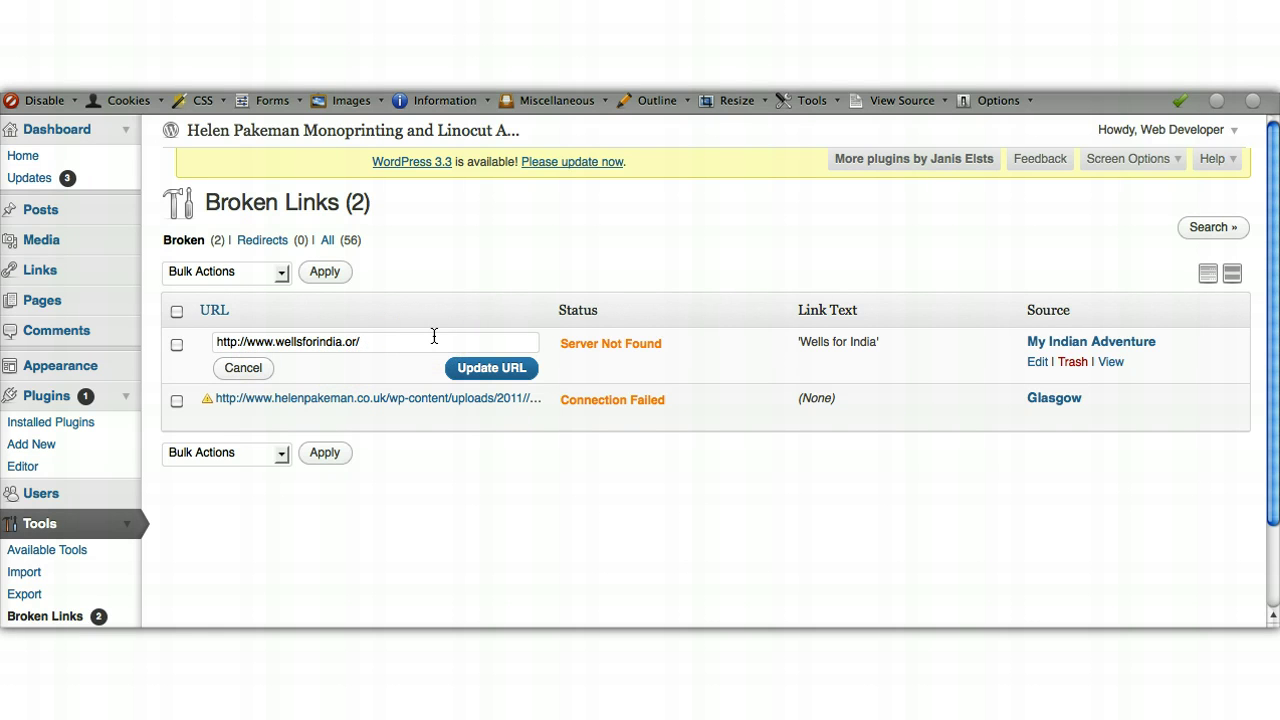
pyautogui.write('g')
pyautogui.click(528, 369)
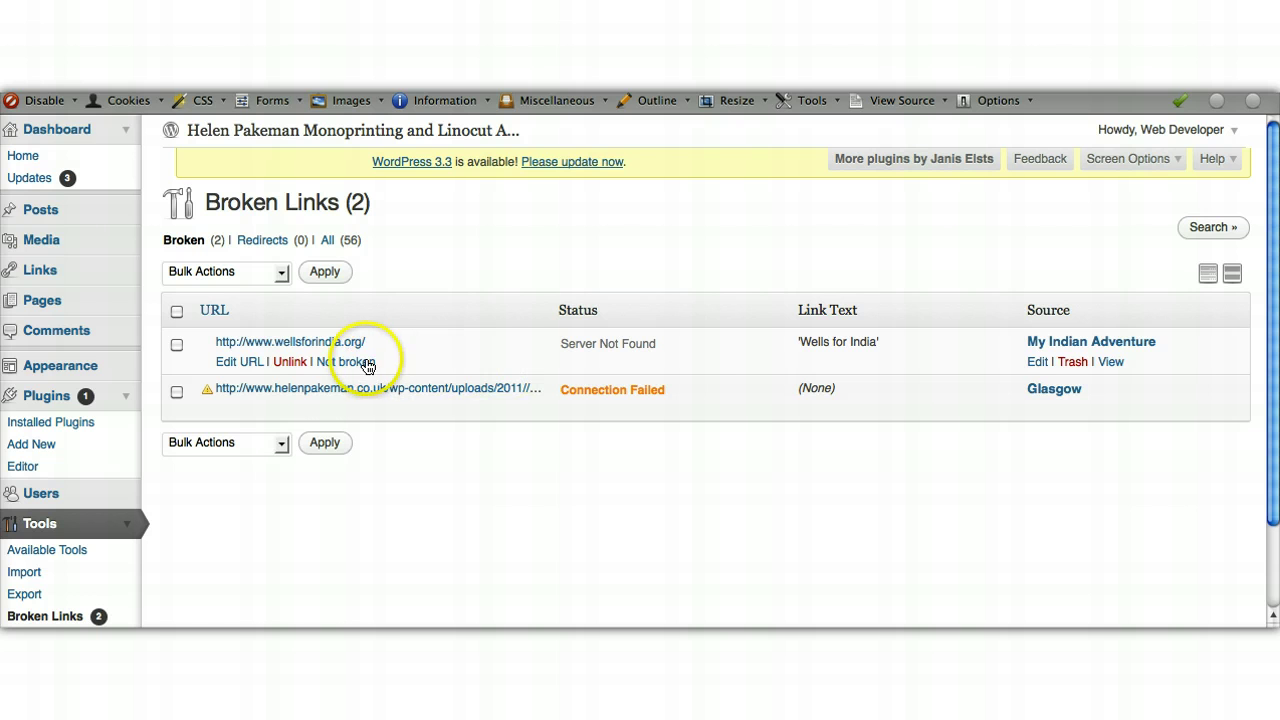
# - Verify the Wells for India site loads, then mark the link not broken
pyautogui.click(340, 342)
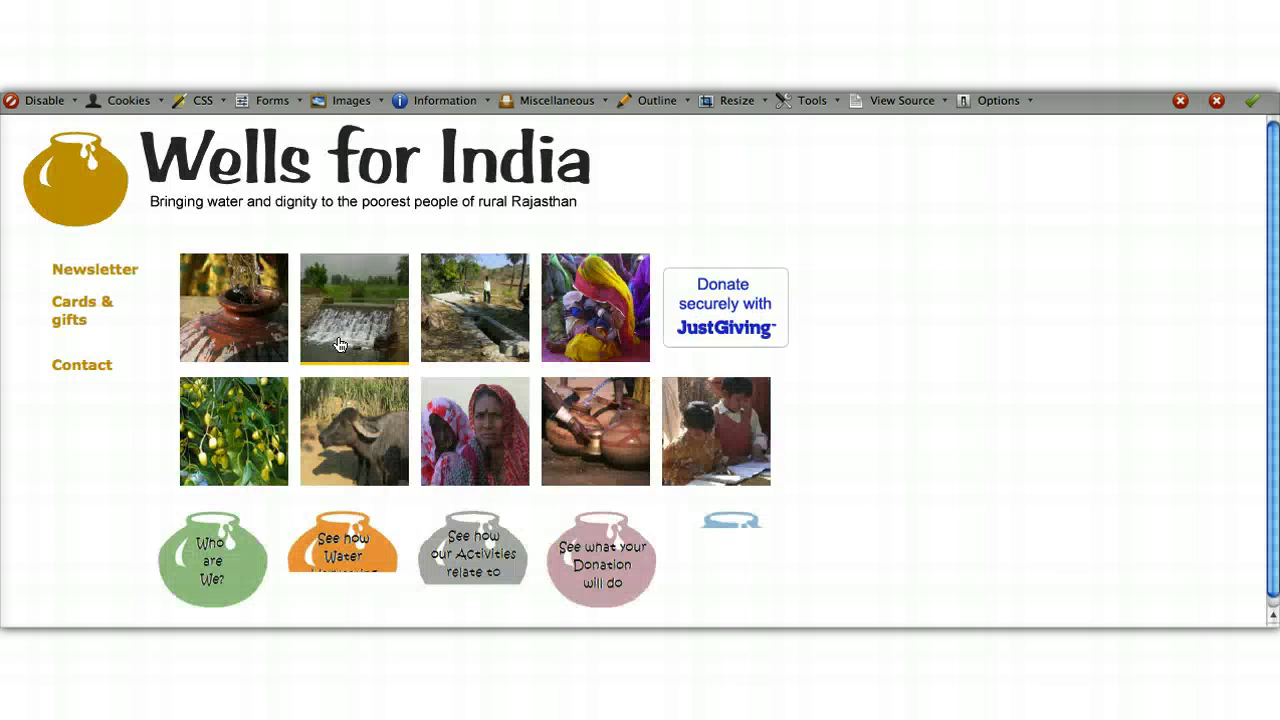
pyautogui.click(318, 275)
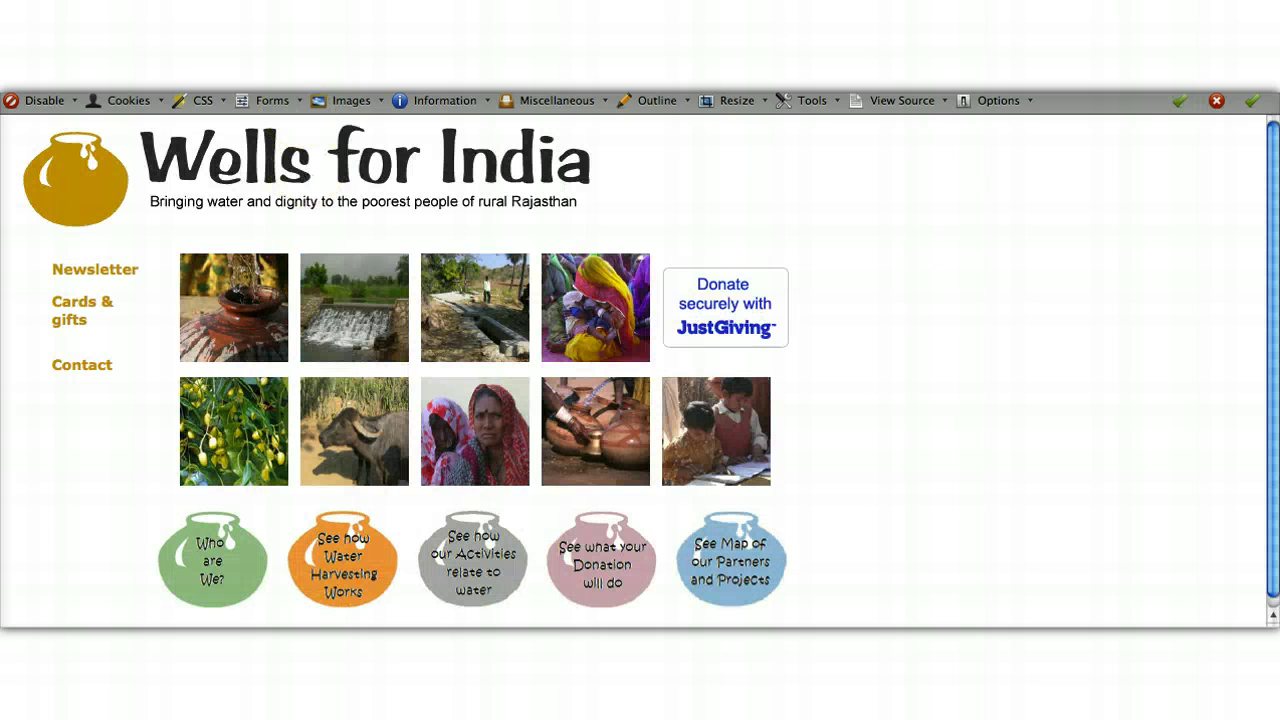
pyautogui.press('super+bracketleft')
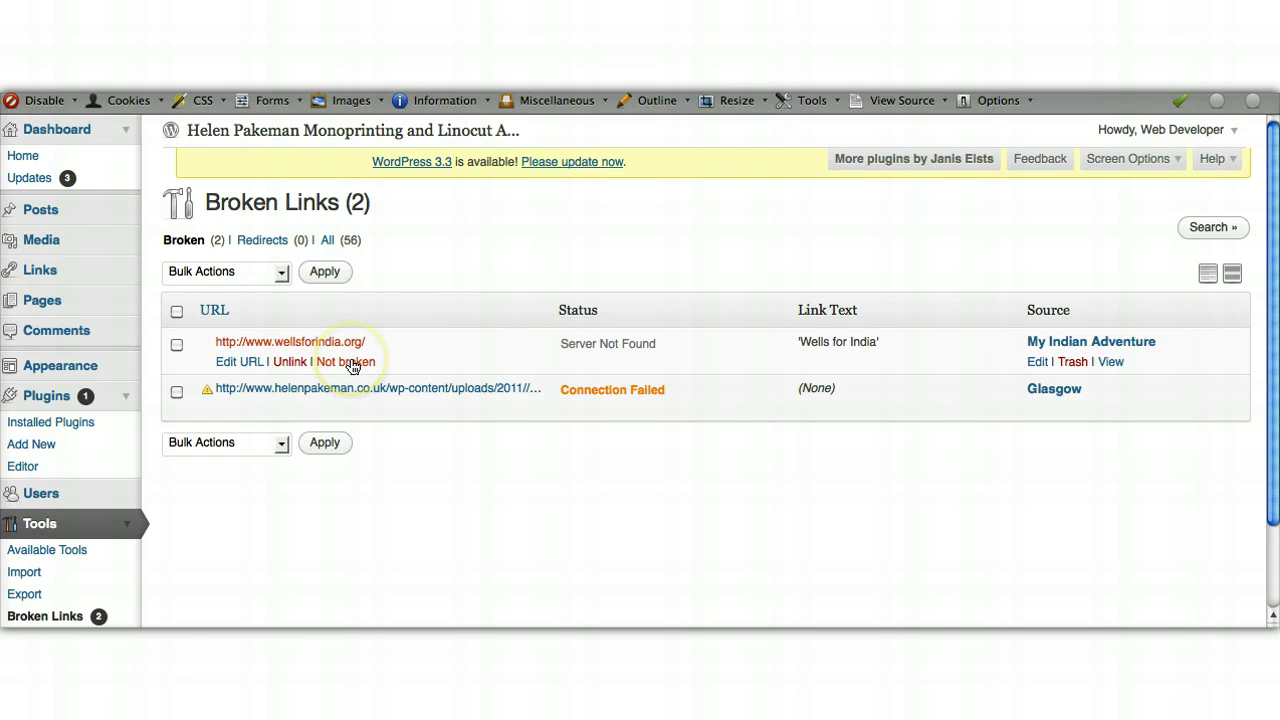
pyautogui.click(352, 366)
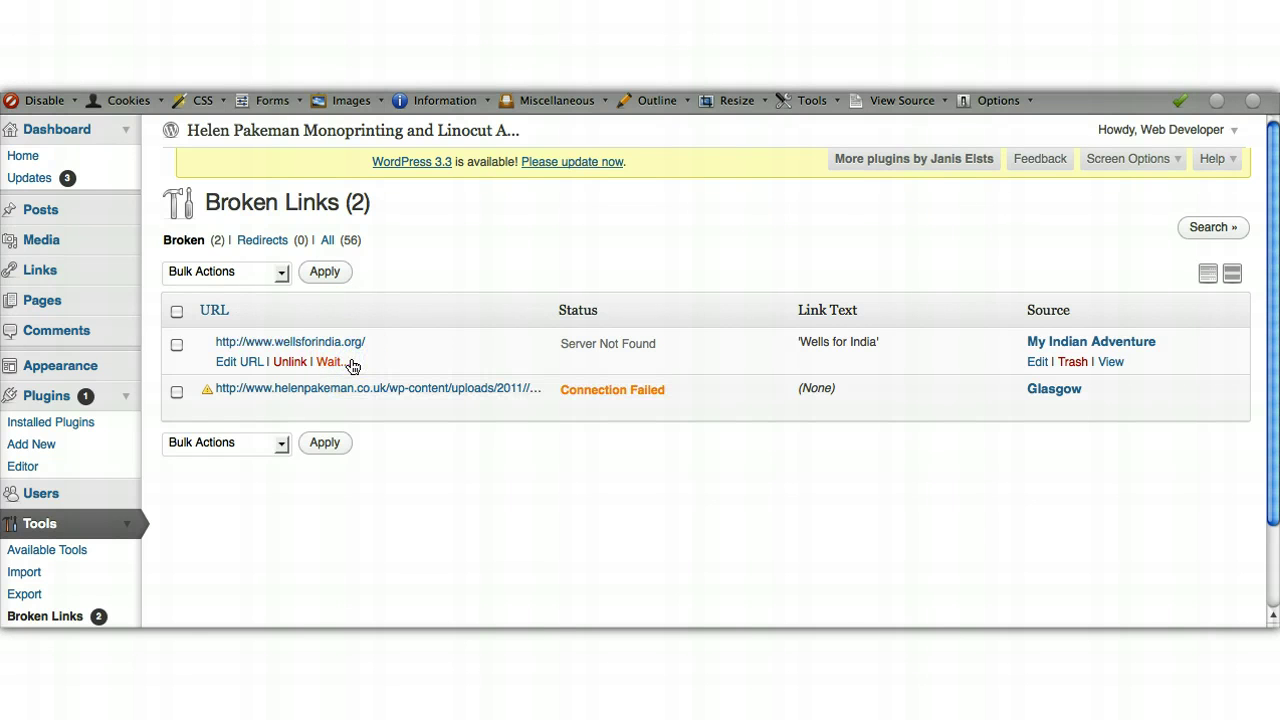
pyautogui.click(405, 362)
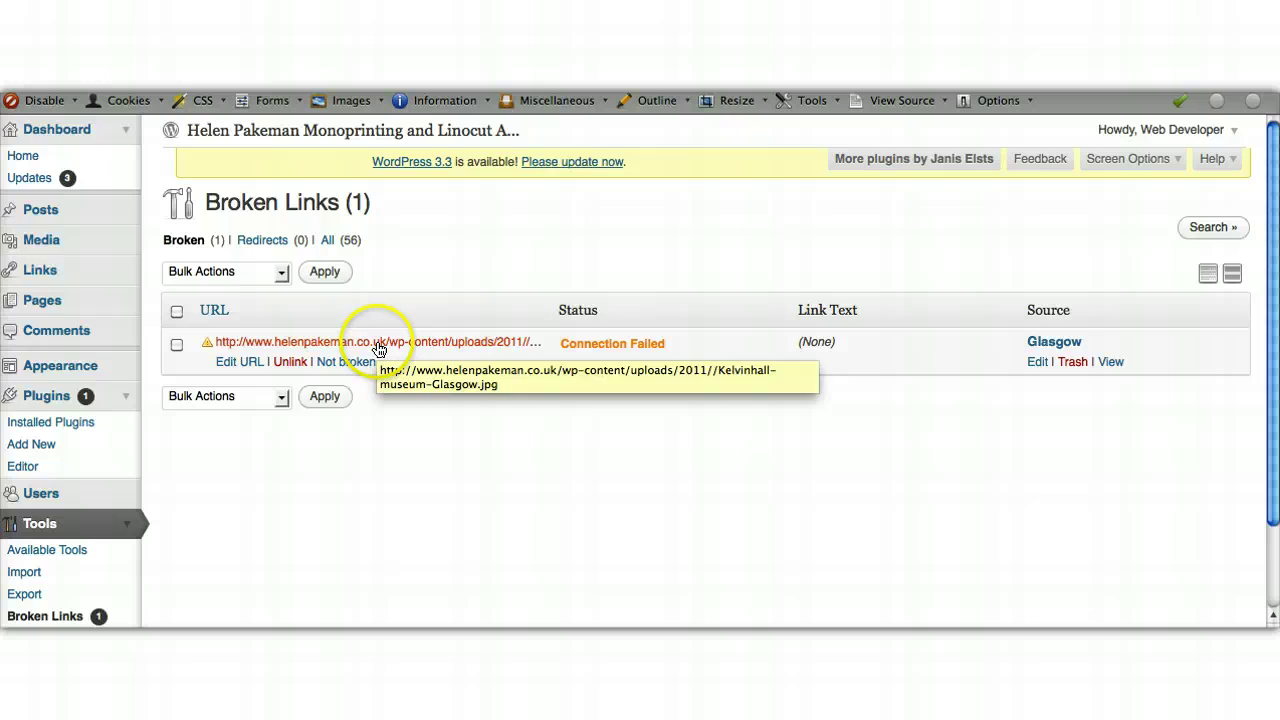
pyautogui.click(379, 349)
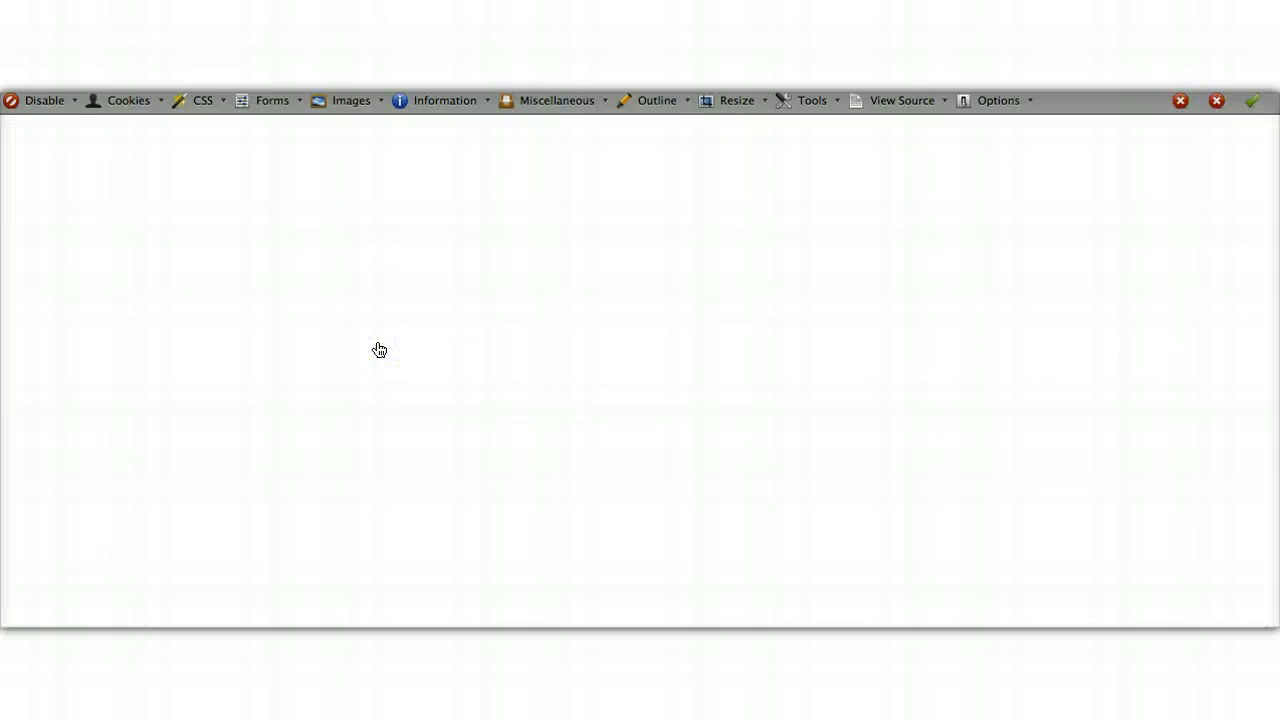
pyautogui.scroll(-8, 376, 349)
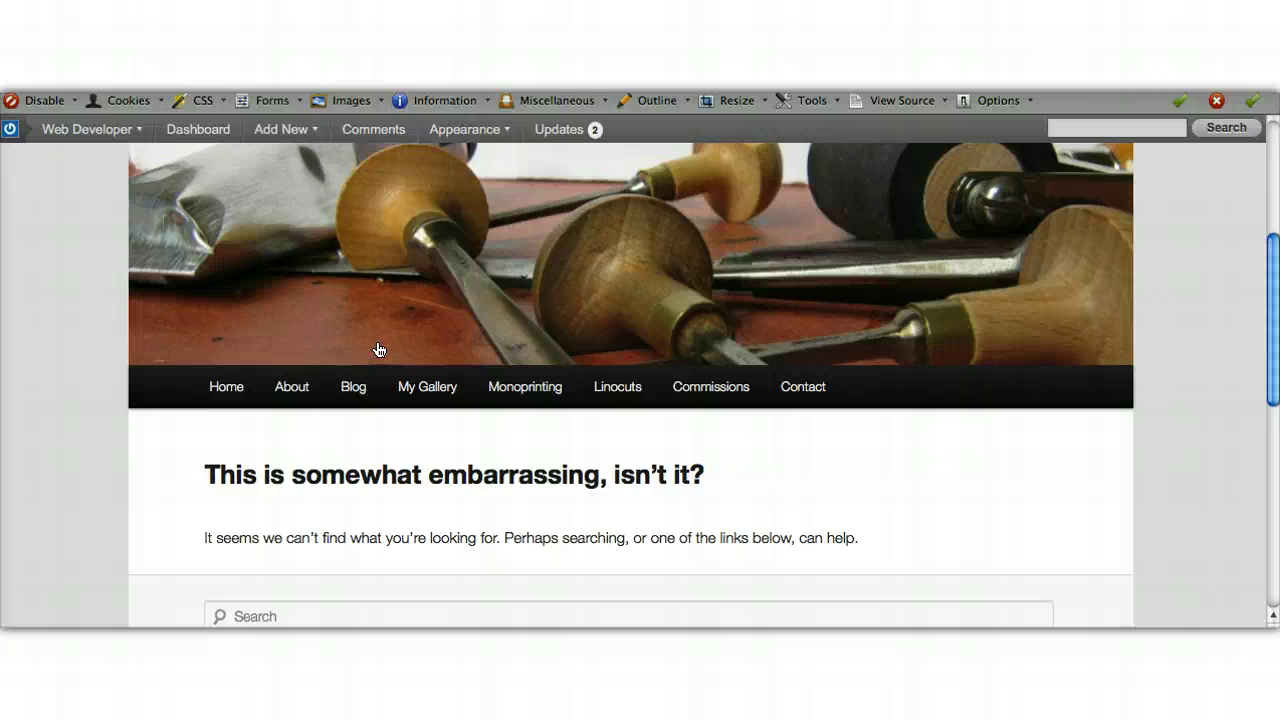
pyautogui.click(366, 351)
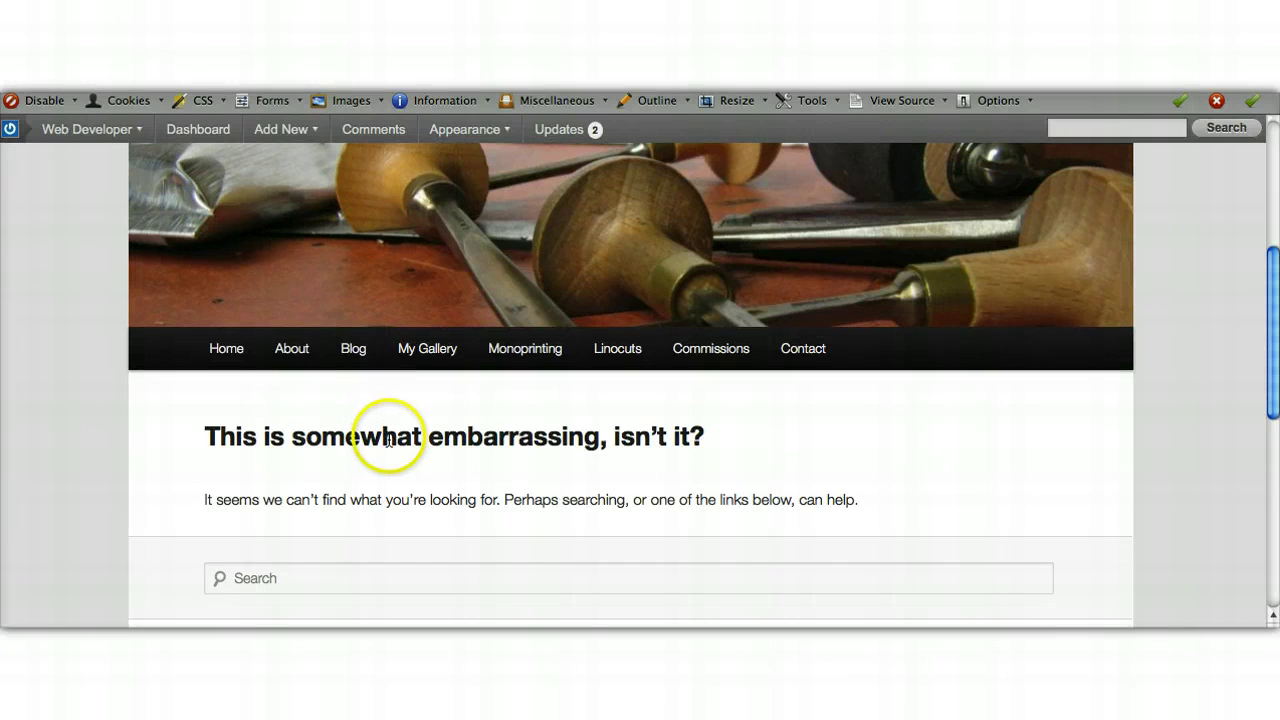
pyautogui.scroll(3, 389, 440)
pyautogui.scroll(5, 389, 440)
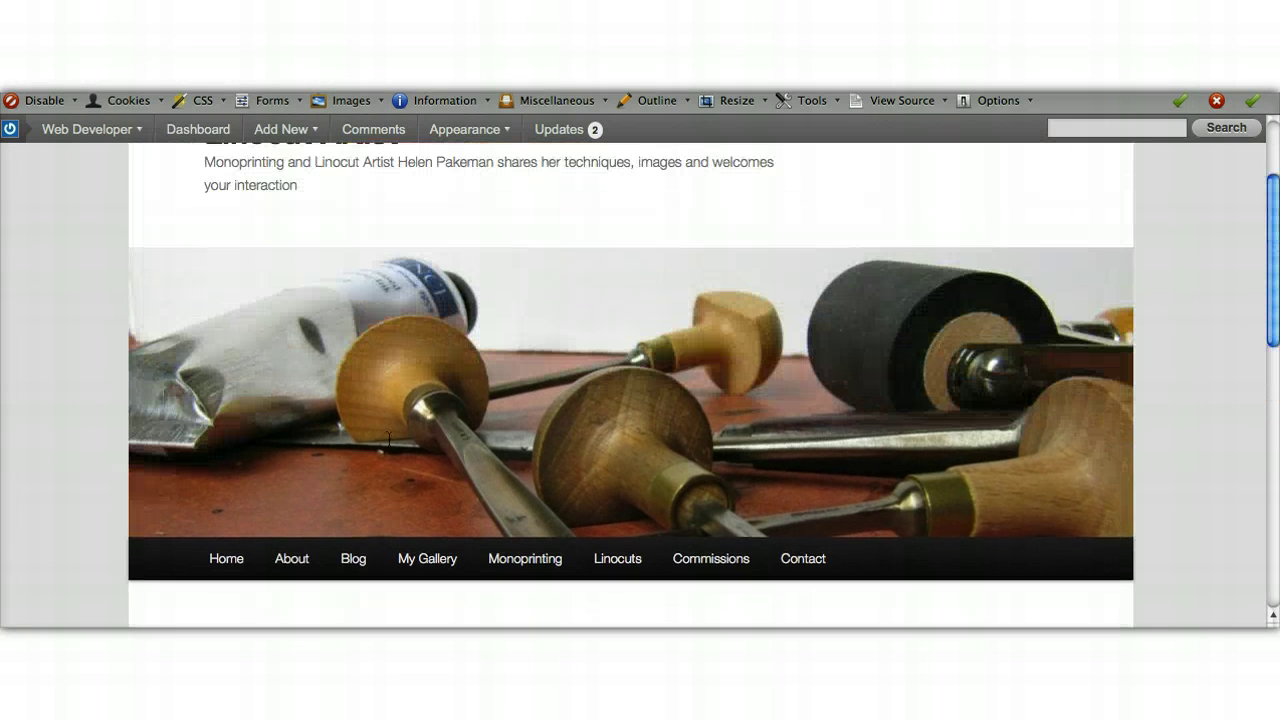
pyautogui.click(391, 436)
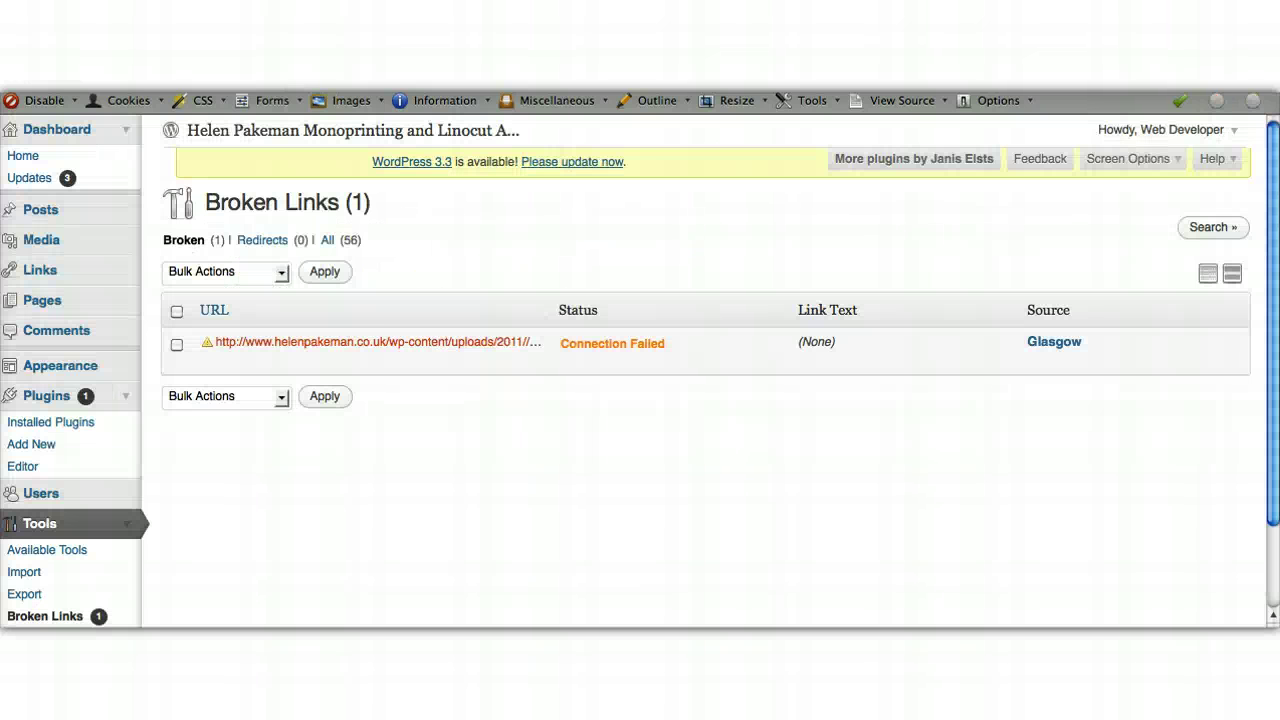
pyautogui.click(427, 398)
pyautogui.moveTo(266, 372)
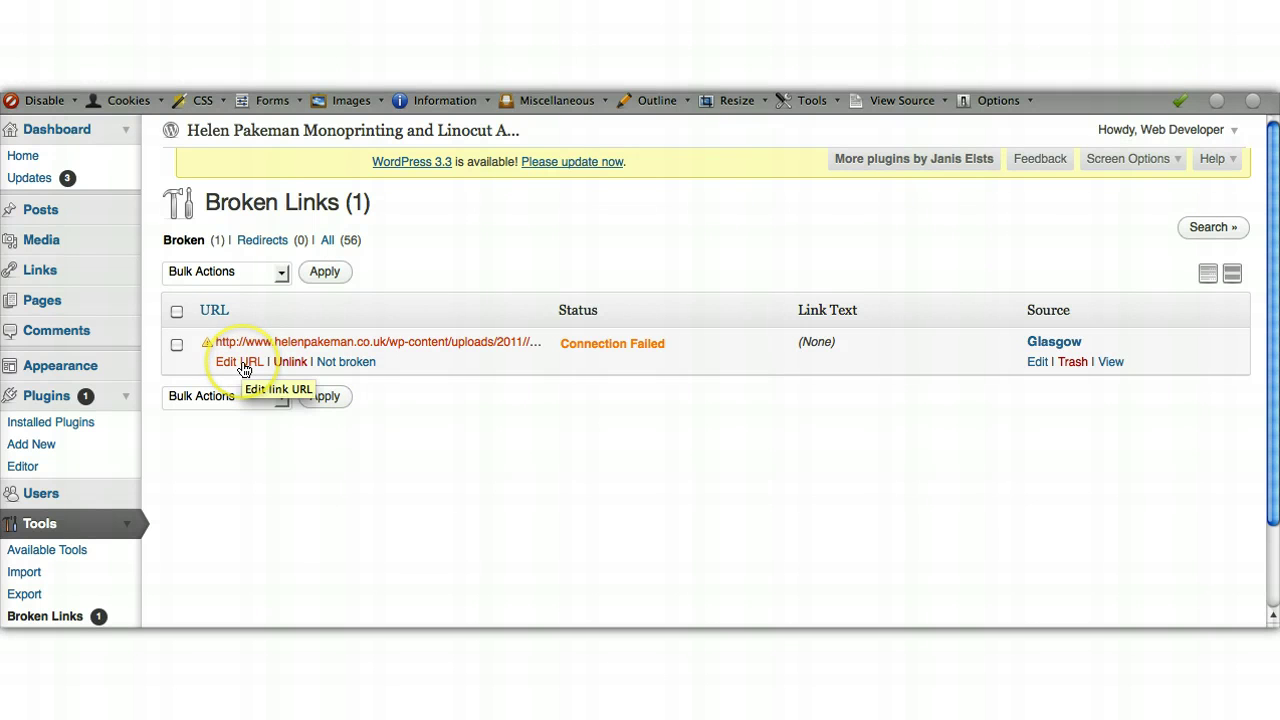
# - Insert '11/' after uploads/2011/ in the Glasgow post's image link and update the post
pyautogui.click(1037, 366)
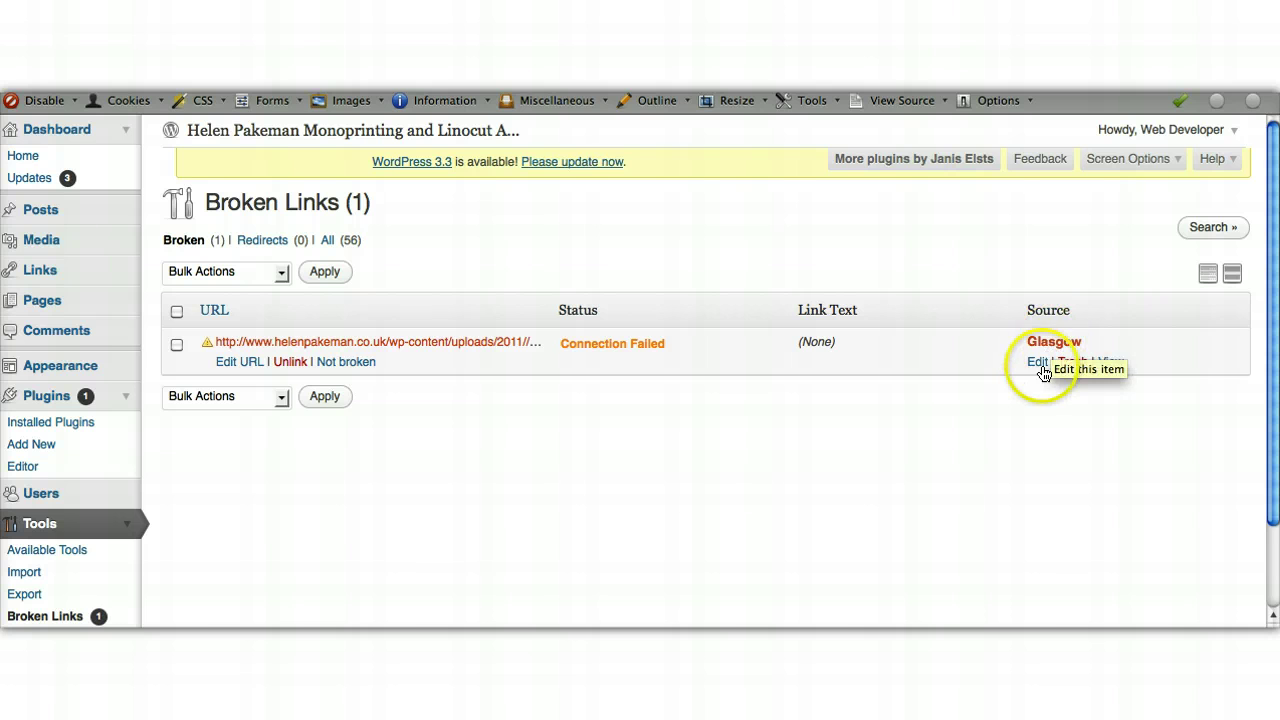
pyautogui.click(1037, 368)
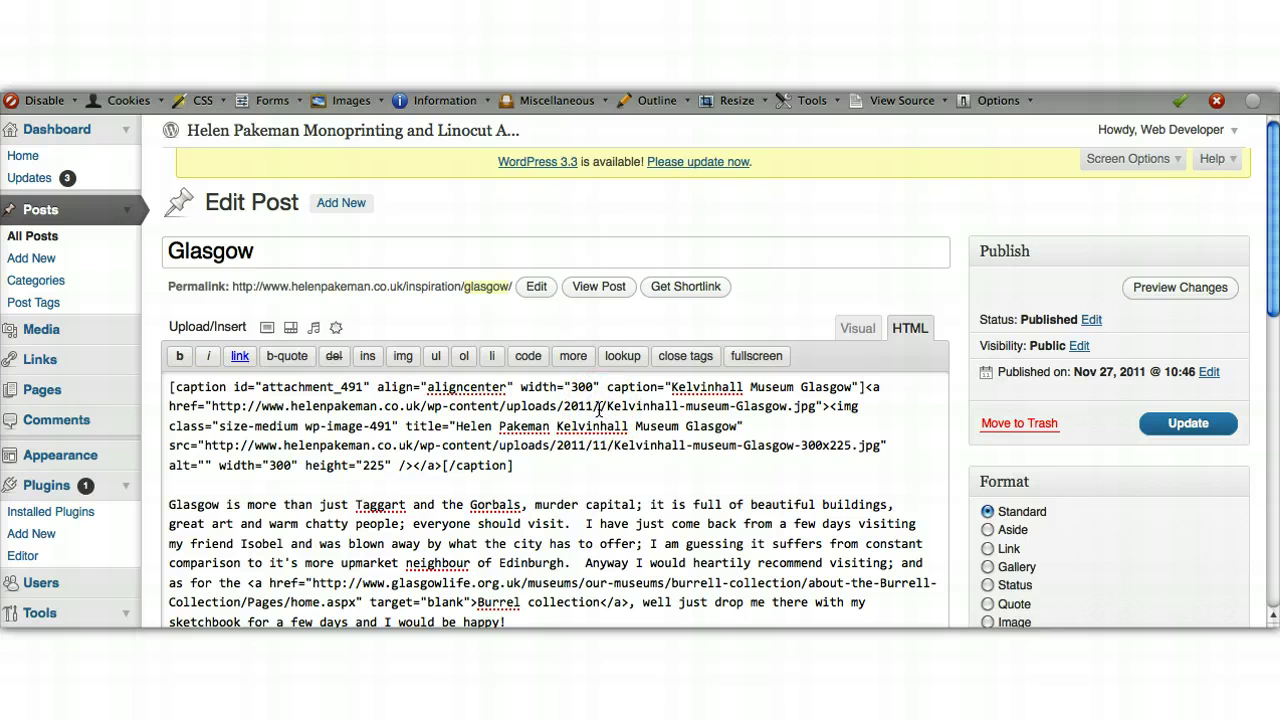
pyautogui.write('11/')
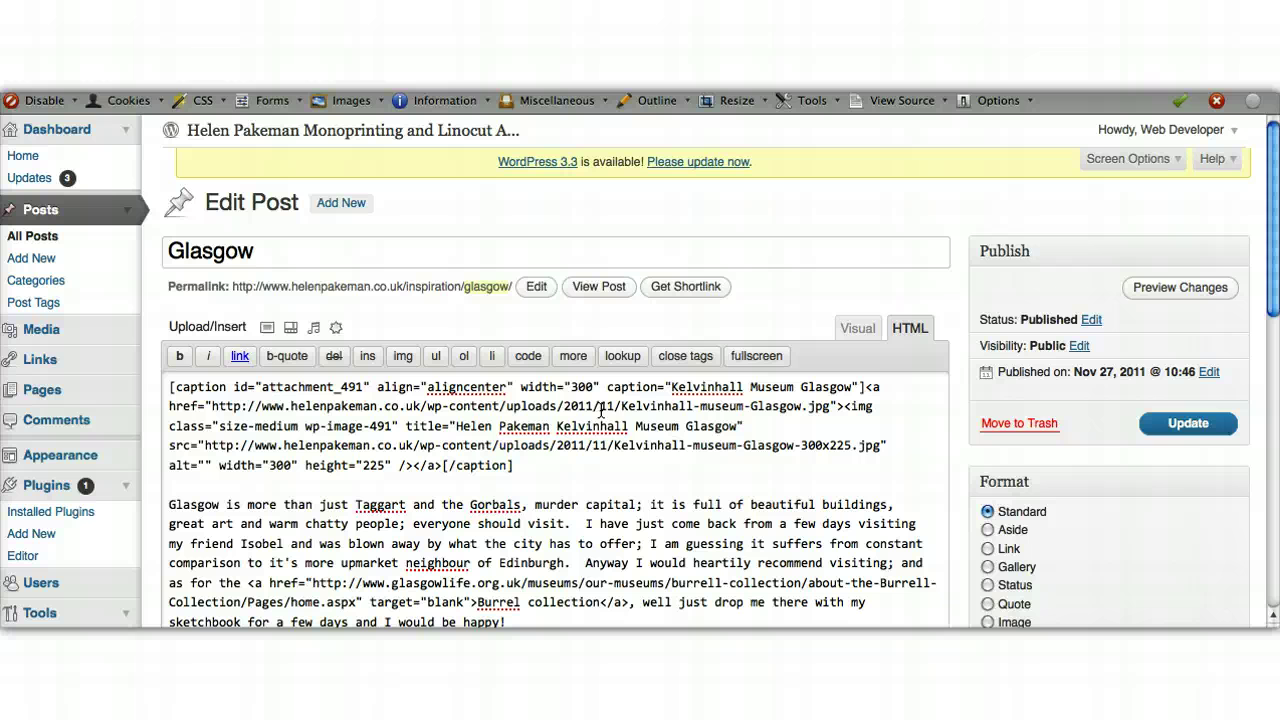
pyautogui.click(601, 412)
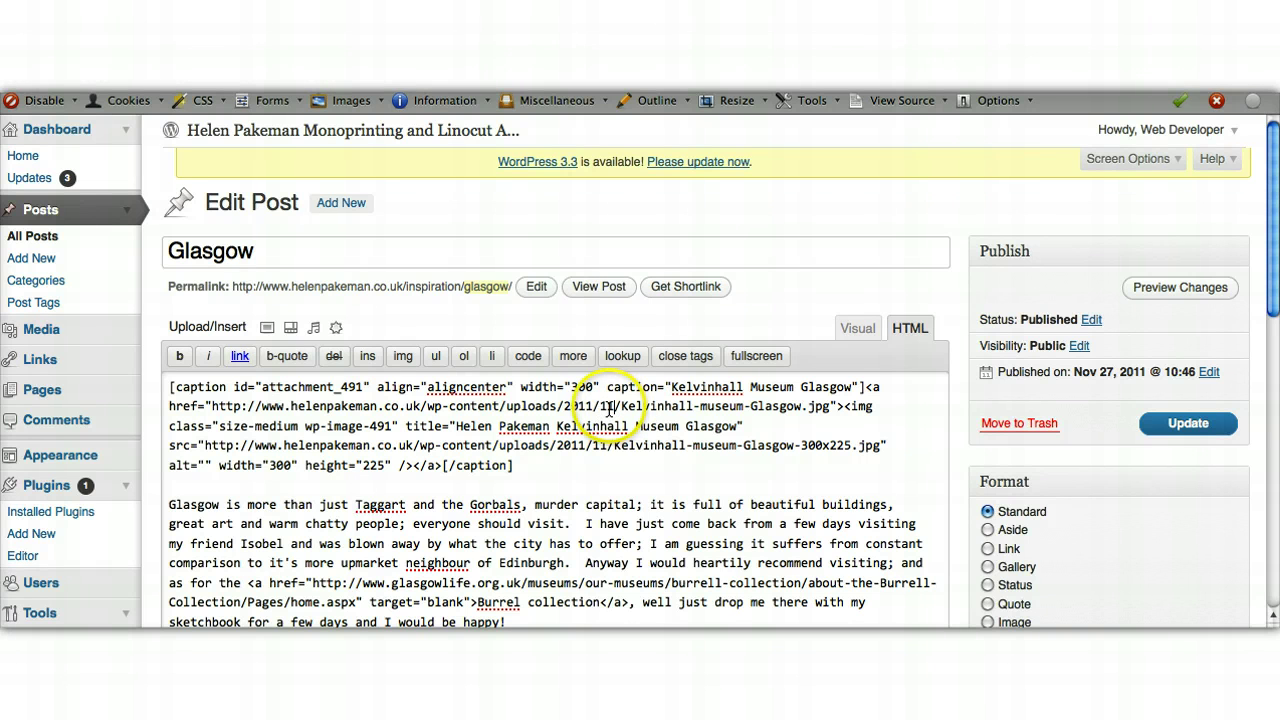
pyautogui.click(621, 406)
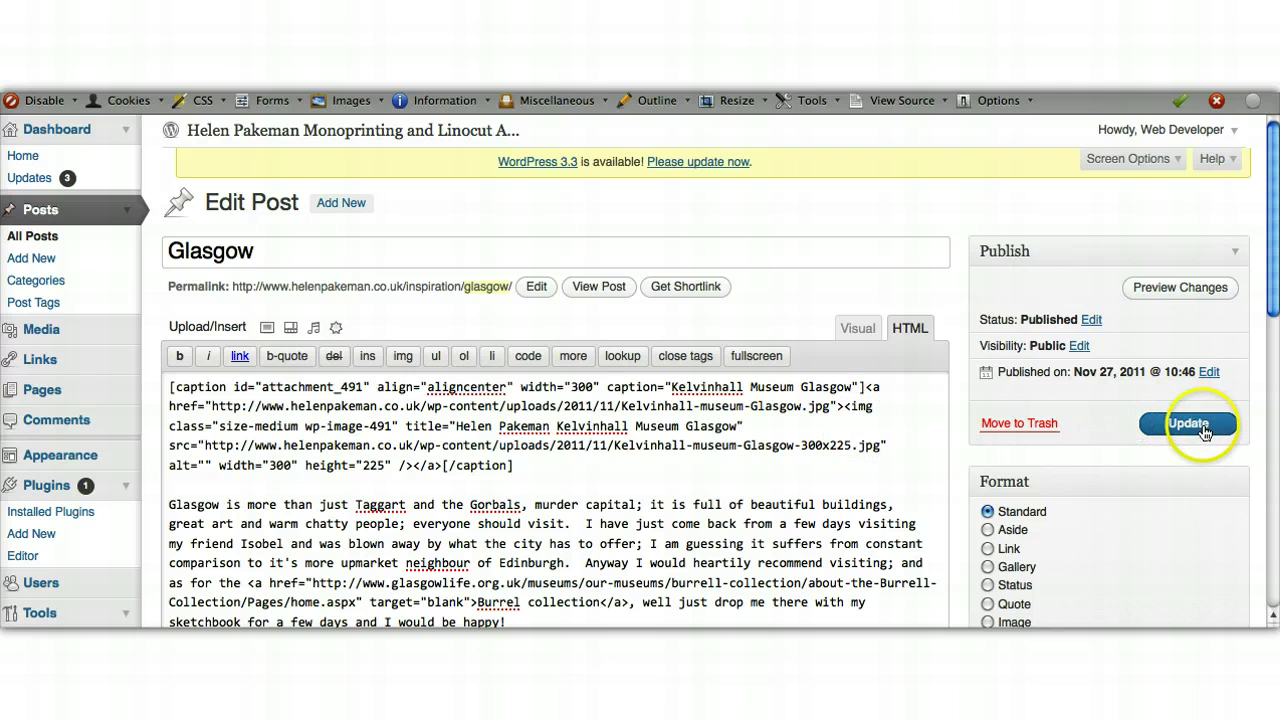
pyautogui.click(1203, 429)
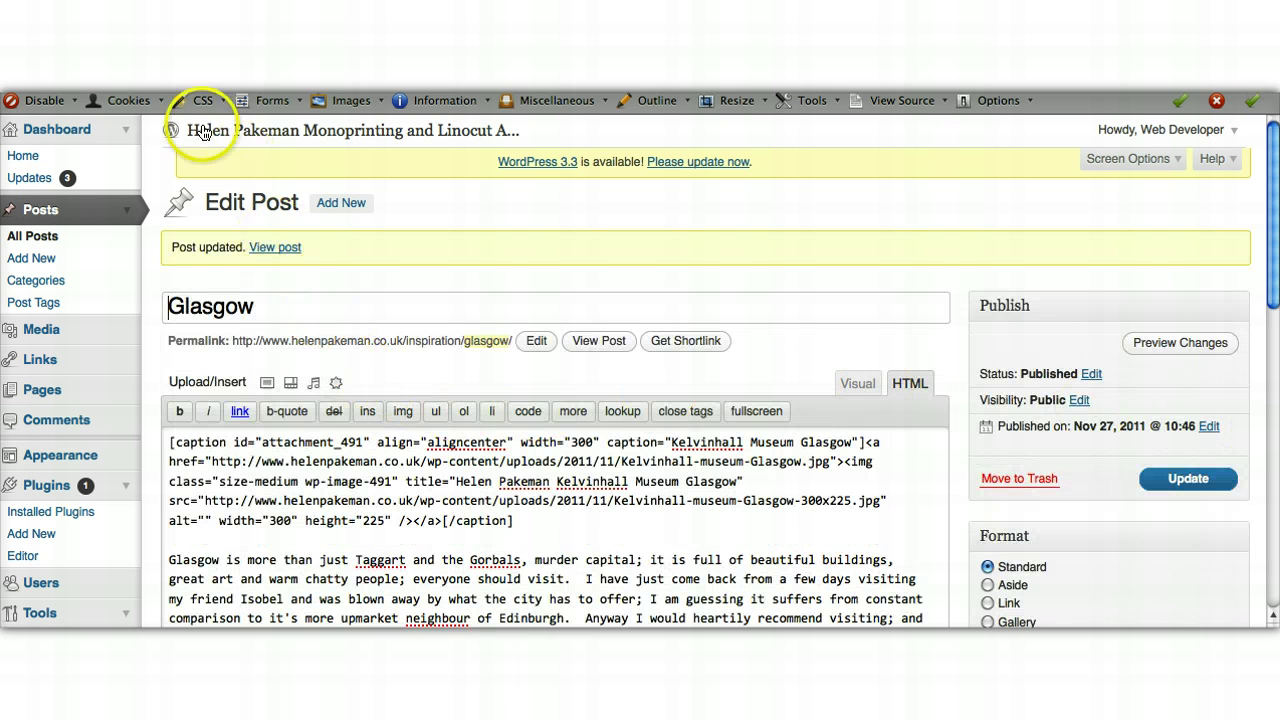
pyautogui.click(78, 138)
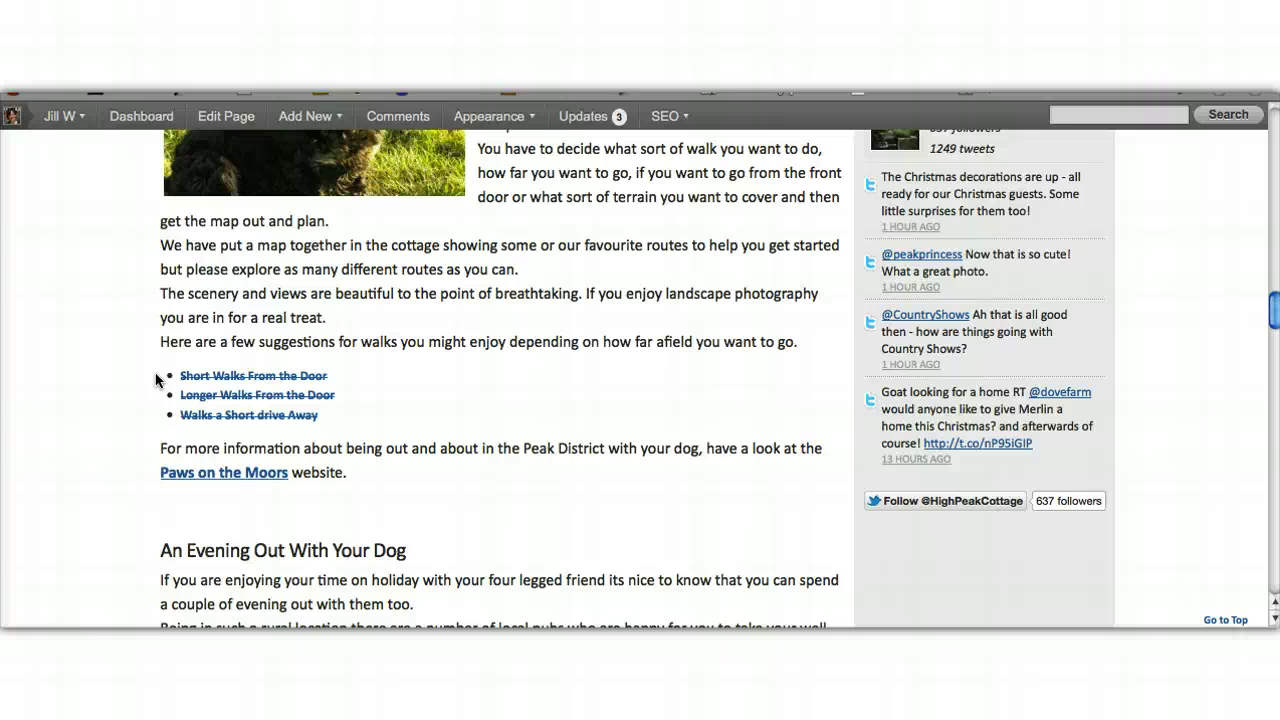
pyautogui.click(160, 352)
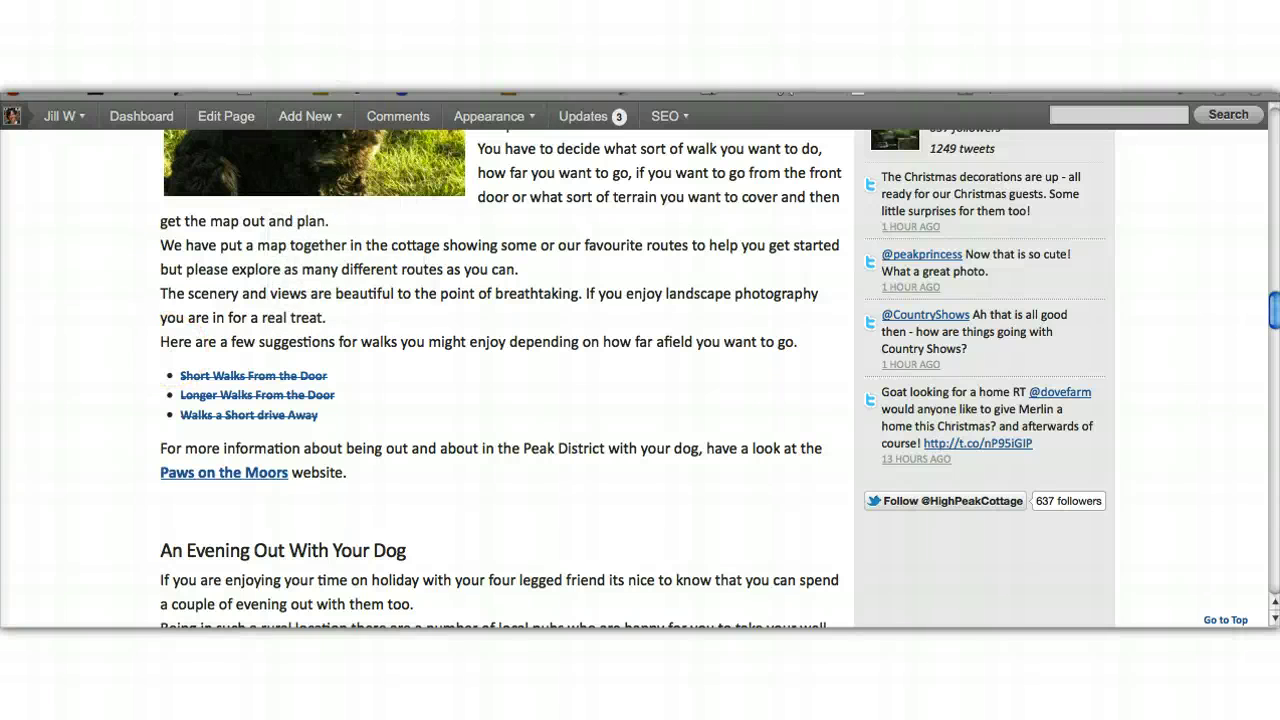